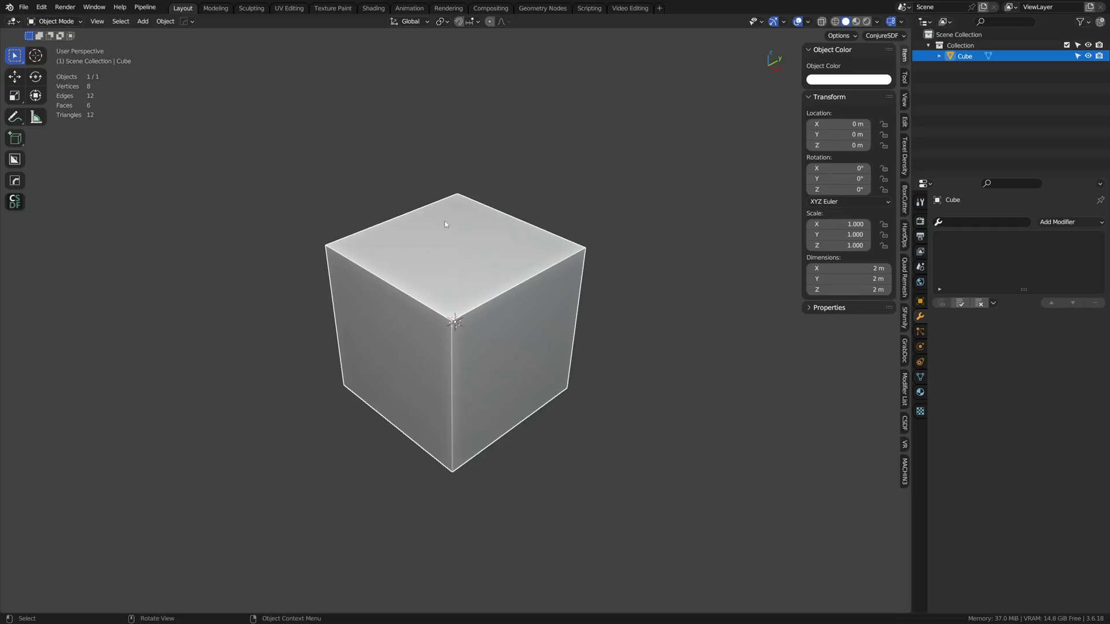
Replace the default cube with a Suzanne monkey mesh and orbit to face it from the front.
{"action": "key", "text": "x"}
{"action": "left_click", "coordinate": [505, 290]}
{"action": "key", "text": "shift+a"}
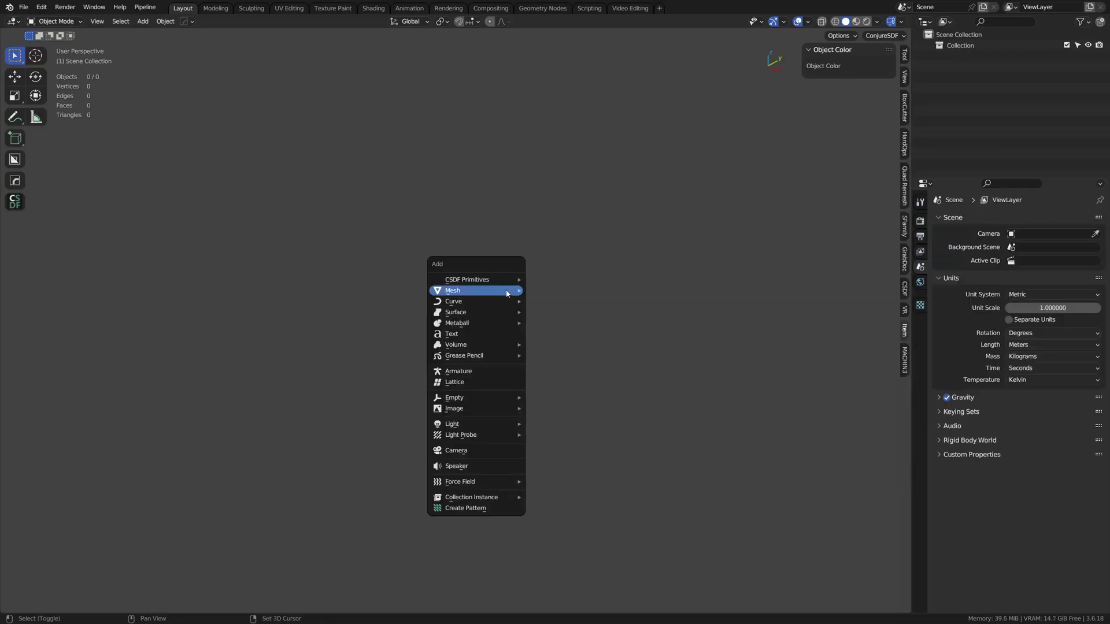
{"action": "mouse_move", "coordinate": [507, 294]}
{"action": "left_click", "coordinate": [587, 404]}
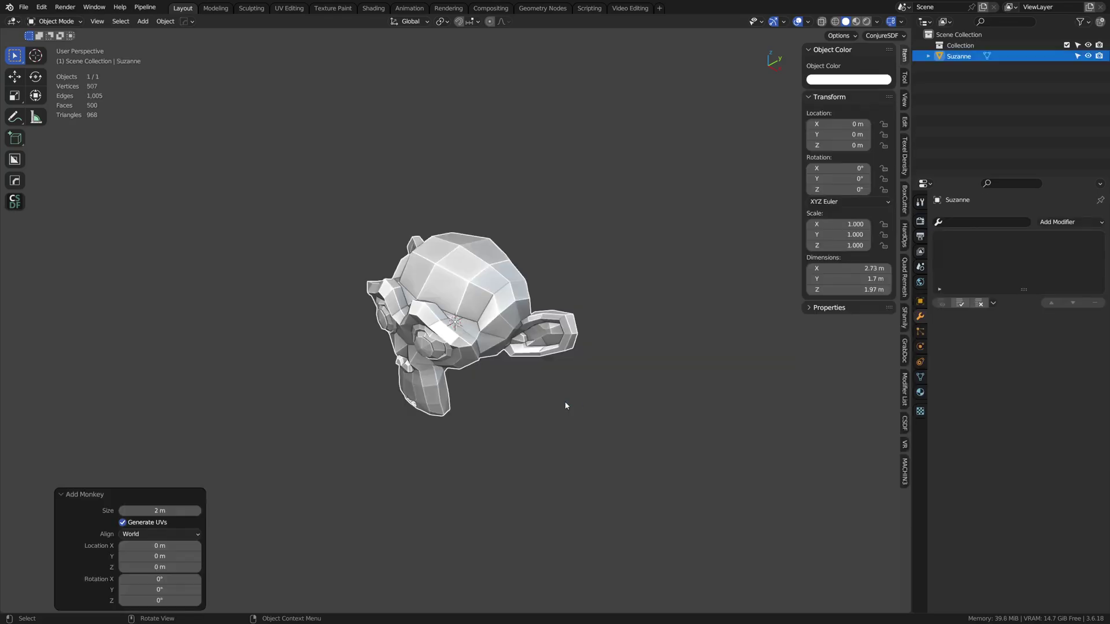
{"action": "scroll", "coordinate": [393, 342], "scroll_direction": "up", "scroll_amount": 3}
{"action": "middle_click_drag", "start_coordinate": [393, 342], "coordinate": [560, 353]}
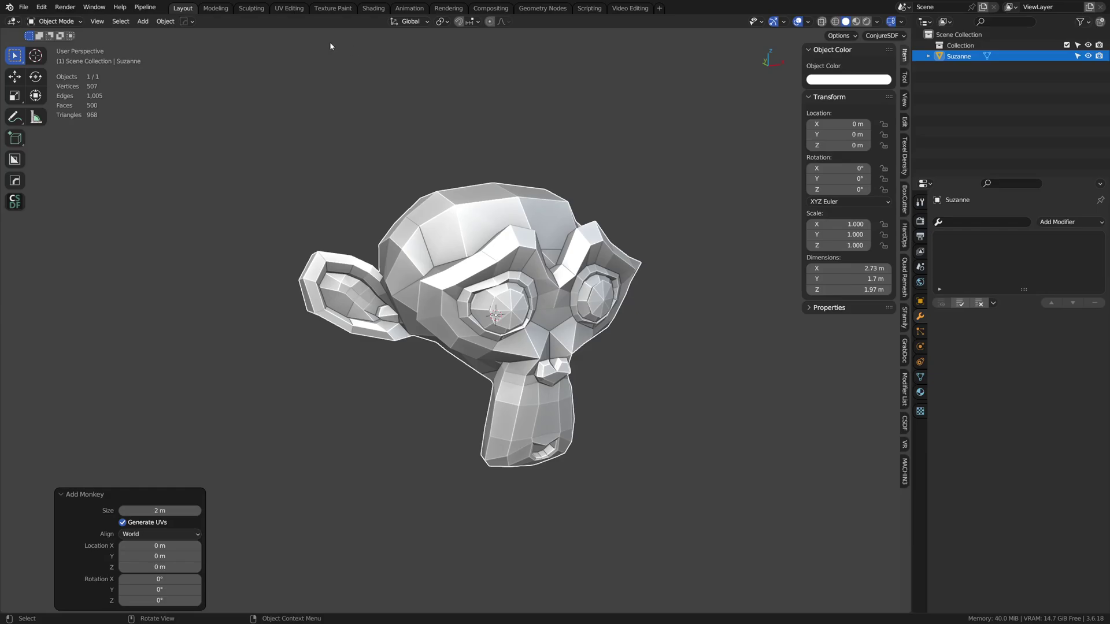
Switch to the UV Editing workspace and zoom and pan to frame Suzanne's UV islands.
{"action": "left_click", "coordinate": [289, 8]}
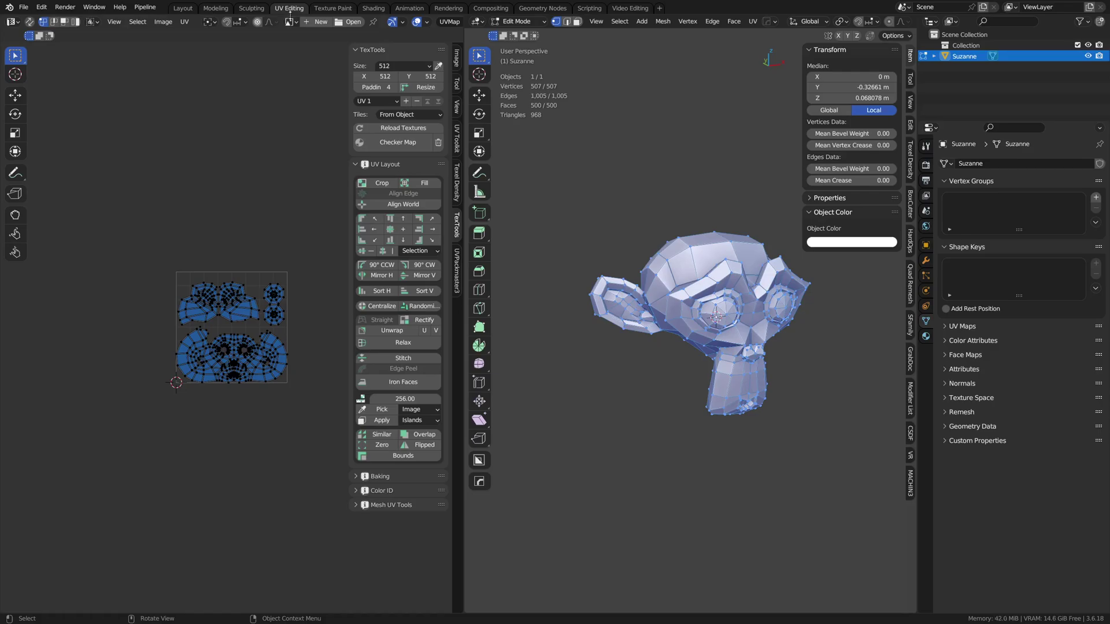
{"action": "scroll", "coordinate": [213, 364], "scroll_direction": "up", "scroll_amount": 3}
{"action": "scroll", "coordinate": [213, 364], "scroll_direction": "up", "scroll_amount": 2}
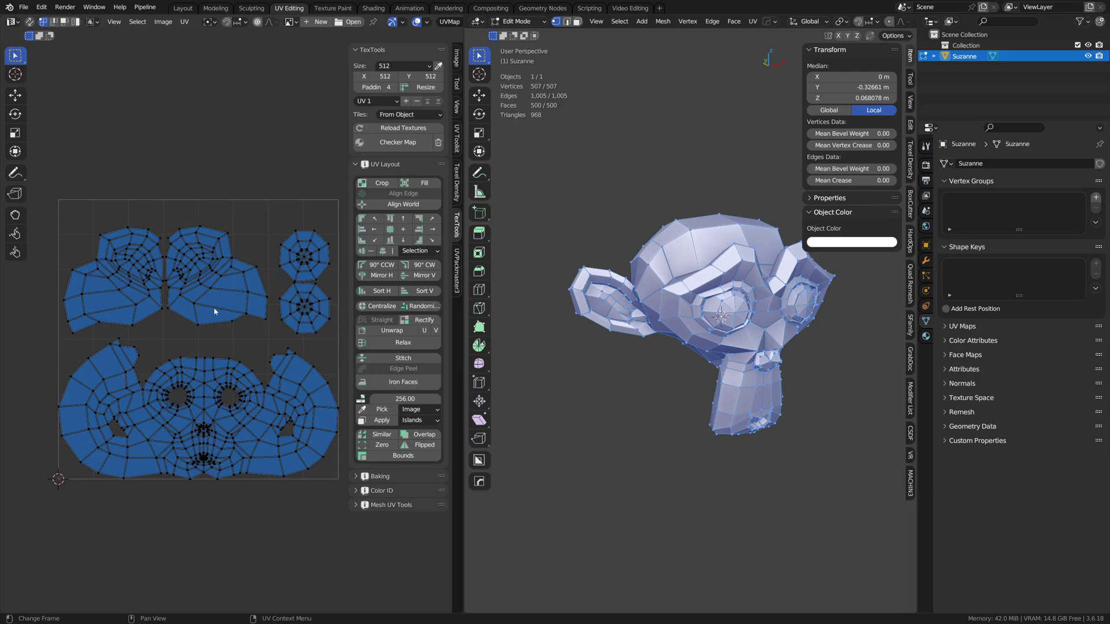
{"action": "middle_click_drag", "start_coordinate": [288, 329], "coordinate": [275, 335]}
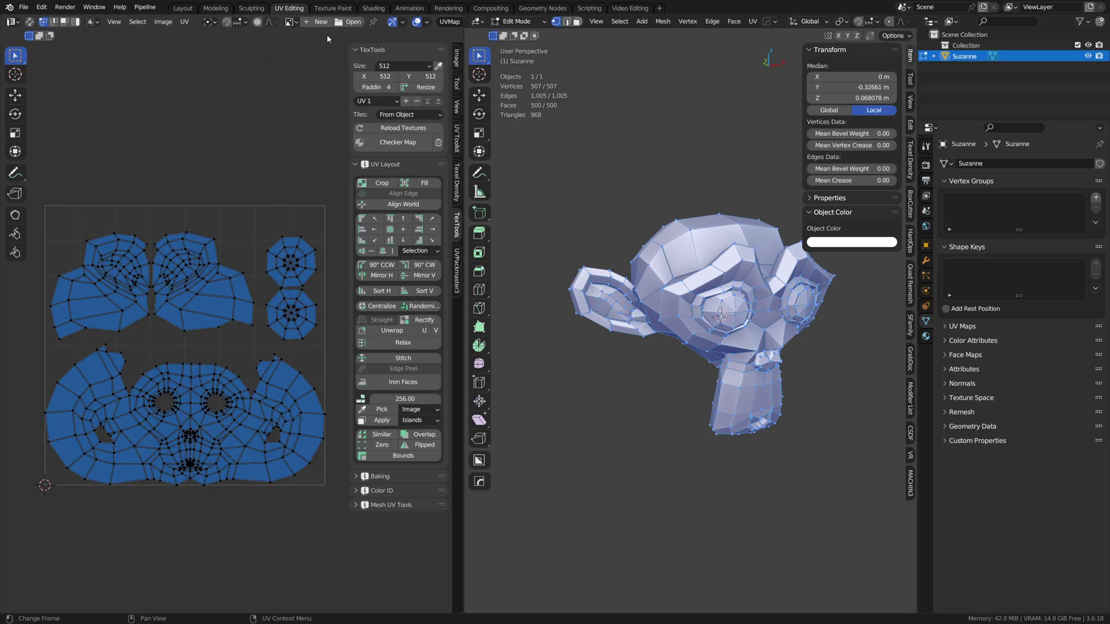
Set up a new blank image 1024 px wide and 512 px high.
{"action": "left_click", "coordinate": [319, 21]}
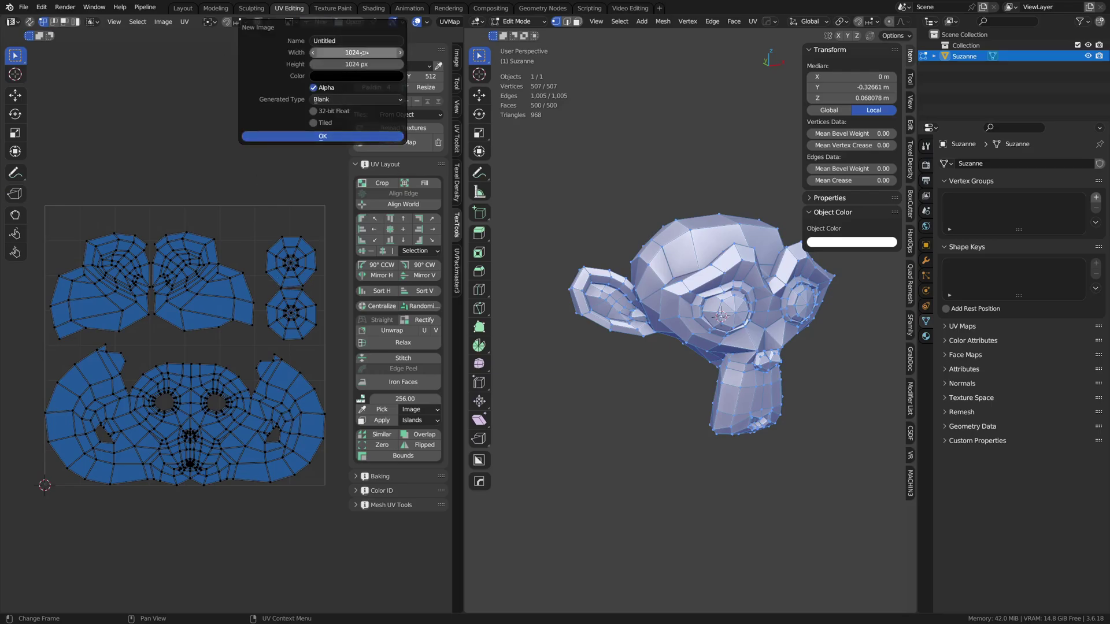
{"action": "left_click", "coordinate": [364, 53]}
{"action": "left_click", "coordinate": [364, 63]}
{"action": "type", "text": "512"}
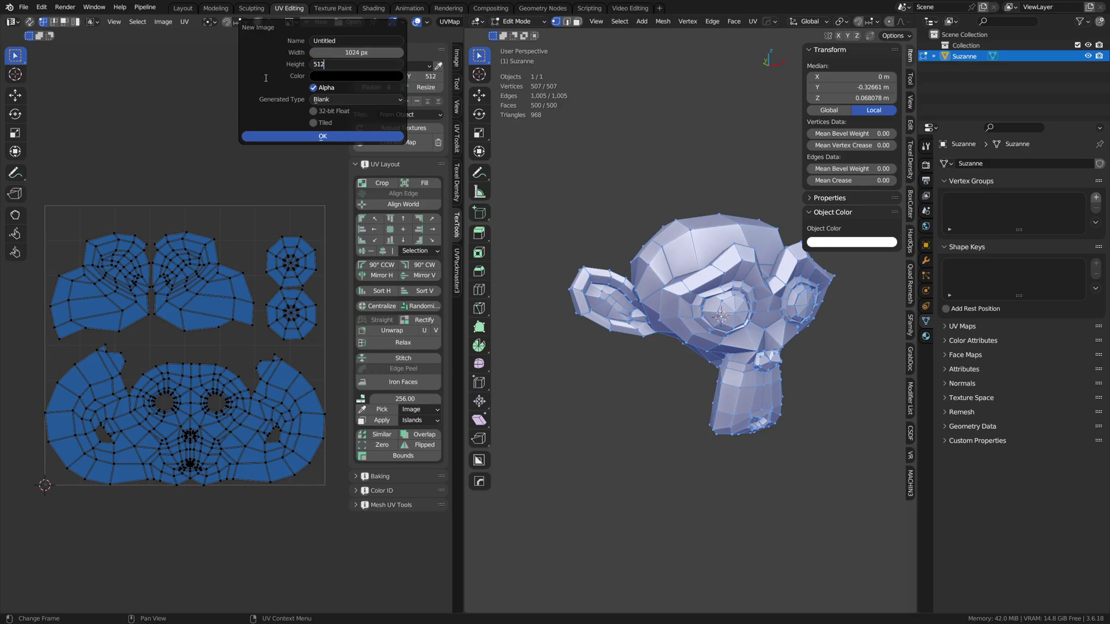
{"action": "key", "text": "Return"}
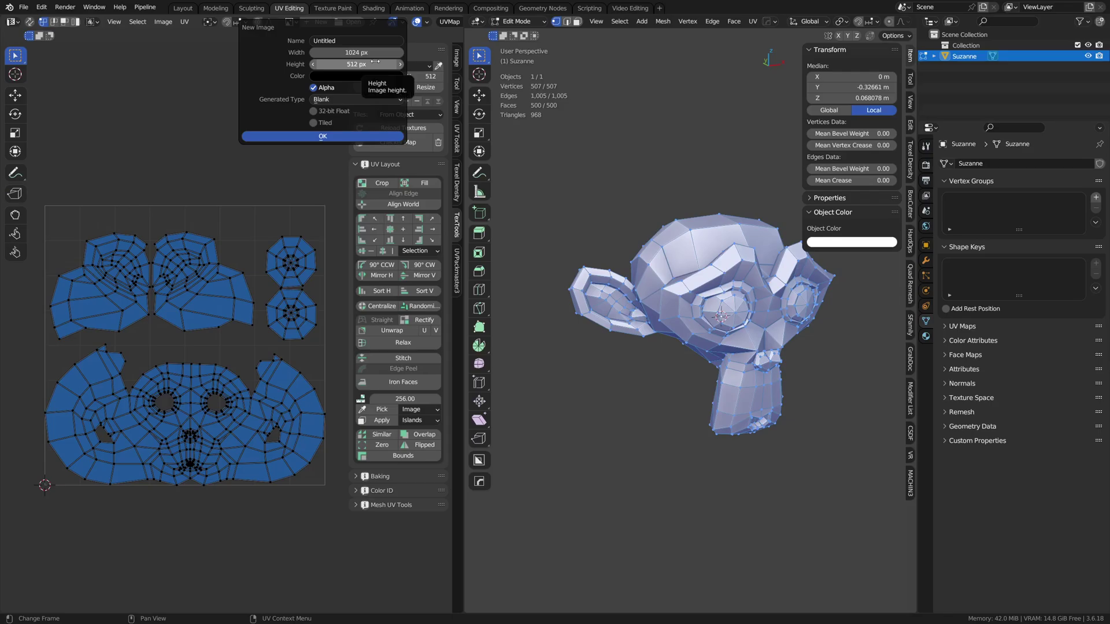
Create the 1024 × 512 Untitled image and zoom out to see it whole.
{"action": "left_click", "coordinate": [340, 137]}
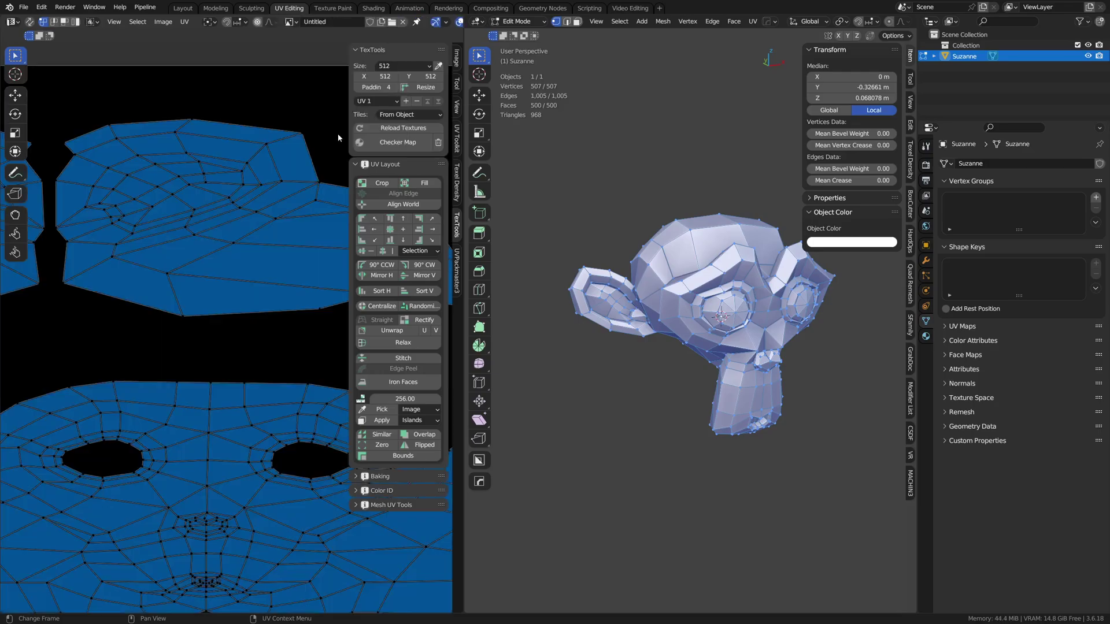
{"action": "scroll", "coordinate": [231, 352], "scroll_direction": "down", "scroll_amount": 8}
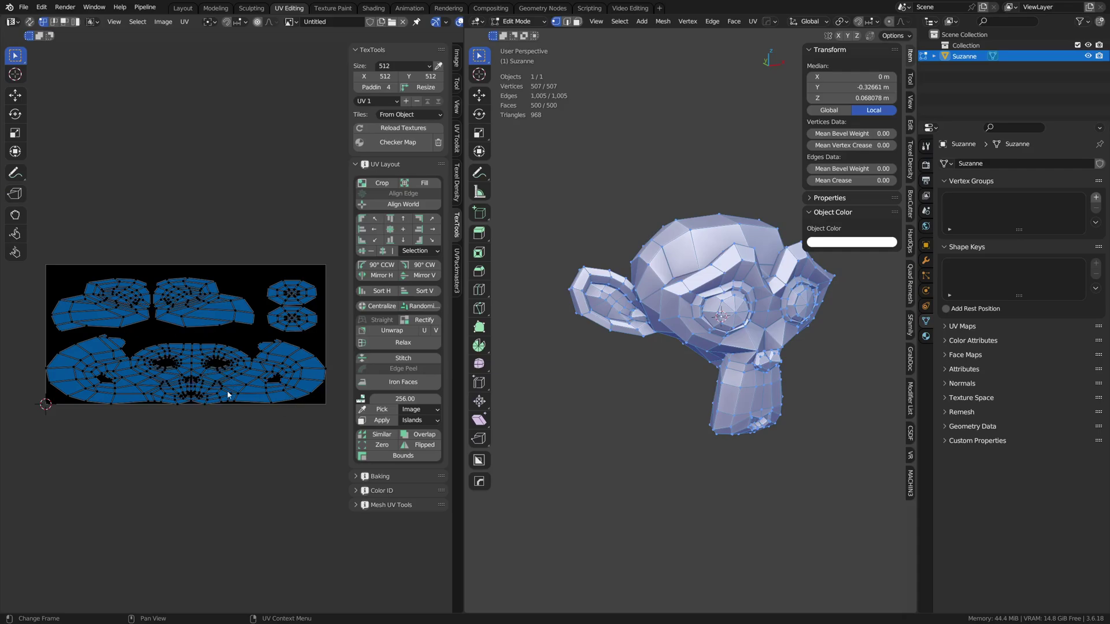
Select all UVs and mark seams from the UV islands.
{"action": "key", "text": "u"}
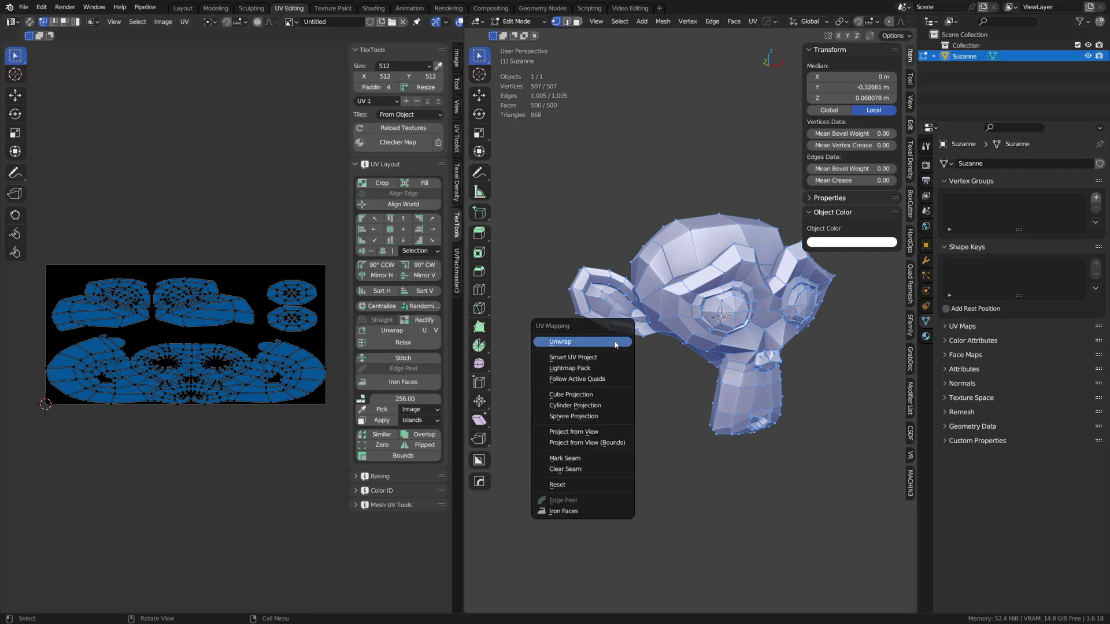
{"action": "left_click", "coordinate": [184, 22]}
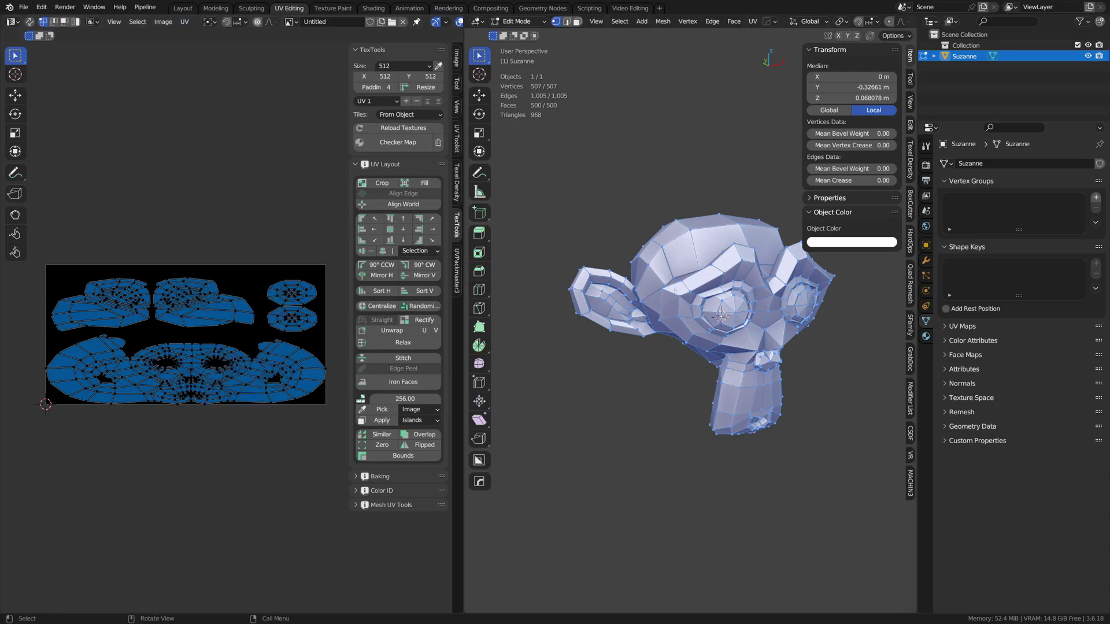
{"action": "key", "text": "a"}
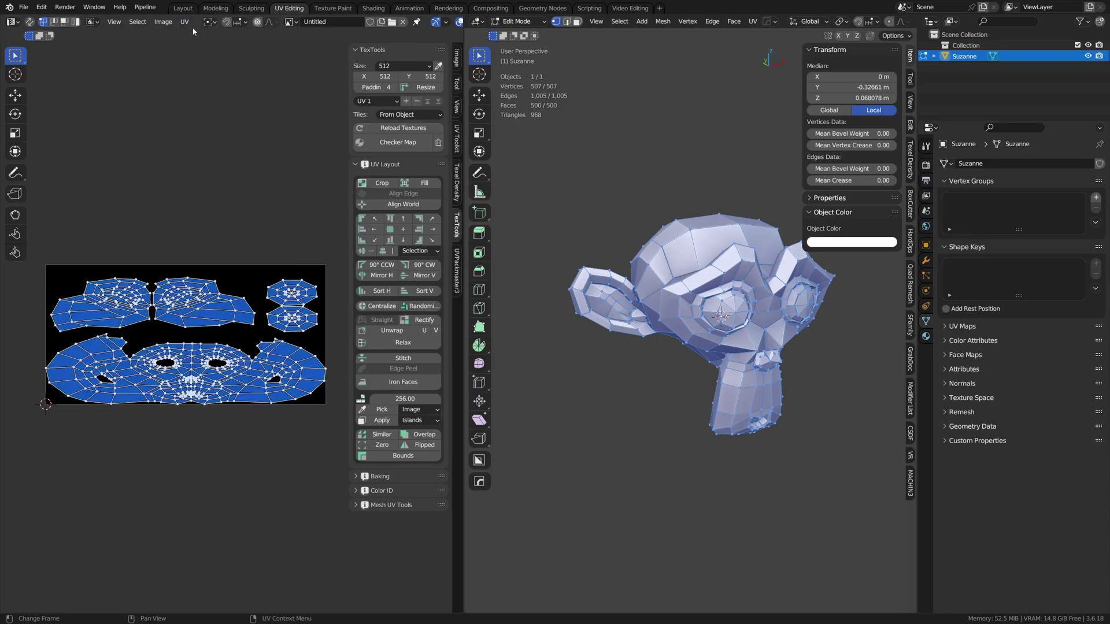
{"action": "left_click", "coordinate": [184, 21]}
{"action": "left_click", "coordinate": [253, 192]}
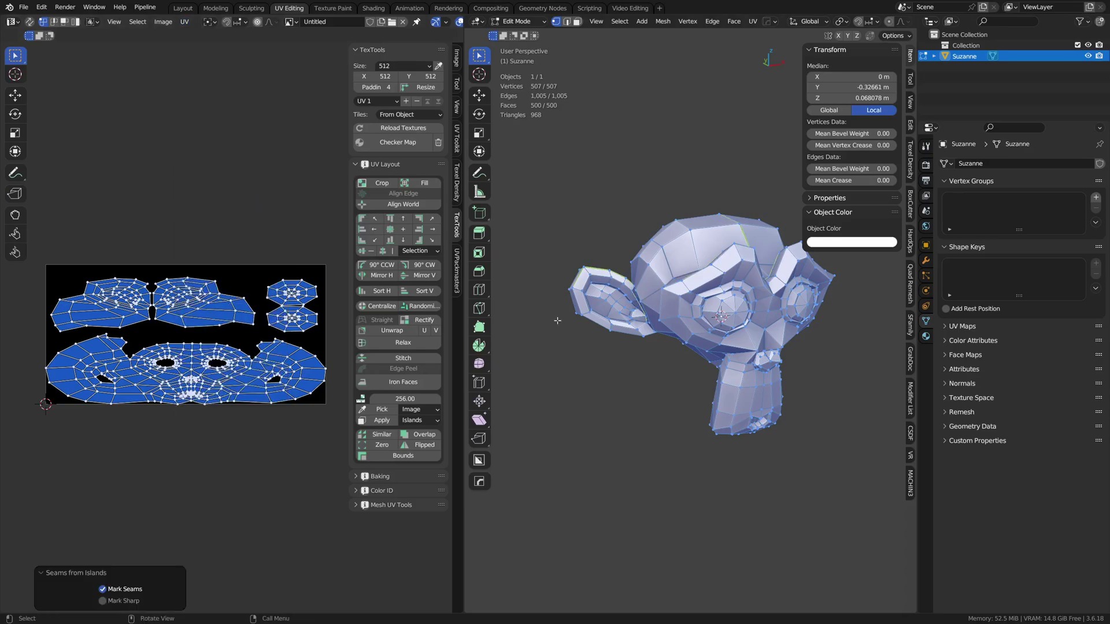
Re-unwrap Suzanne with Correct Aspect on and pack the islands into the image.
{"action": "middle_click_drag", "start_coordinate": [557, 320], "coordinate": [713, 329]}
{"action": "key", "text": "u"}
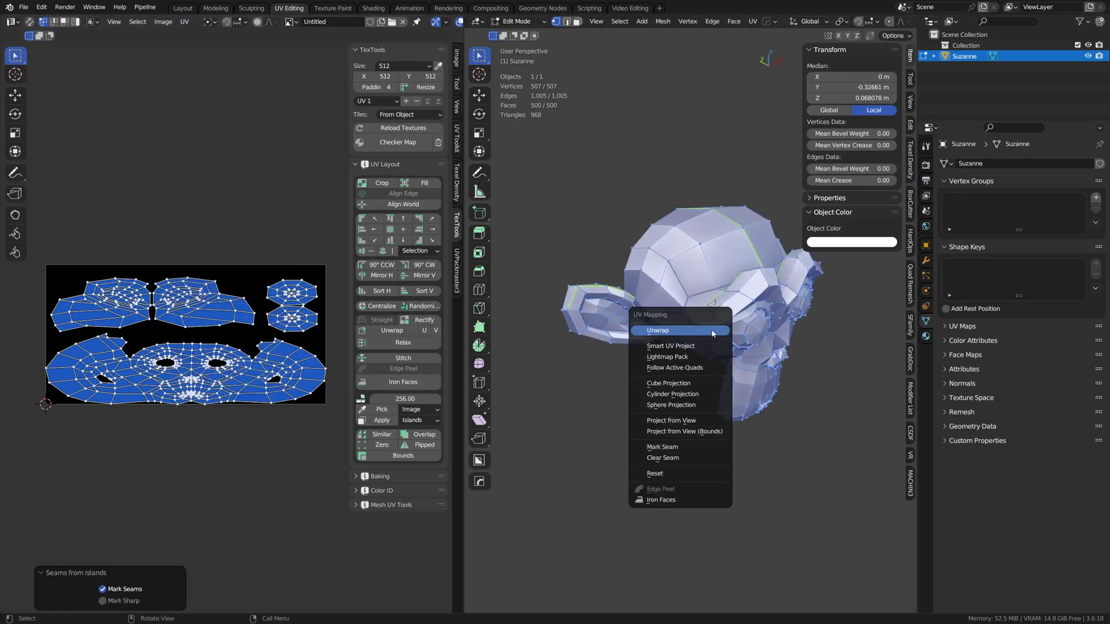
{"action": "left_click", "coordinate": [711, 330]}
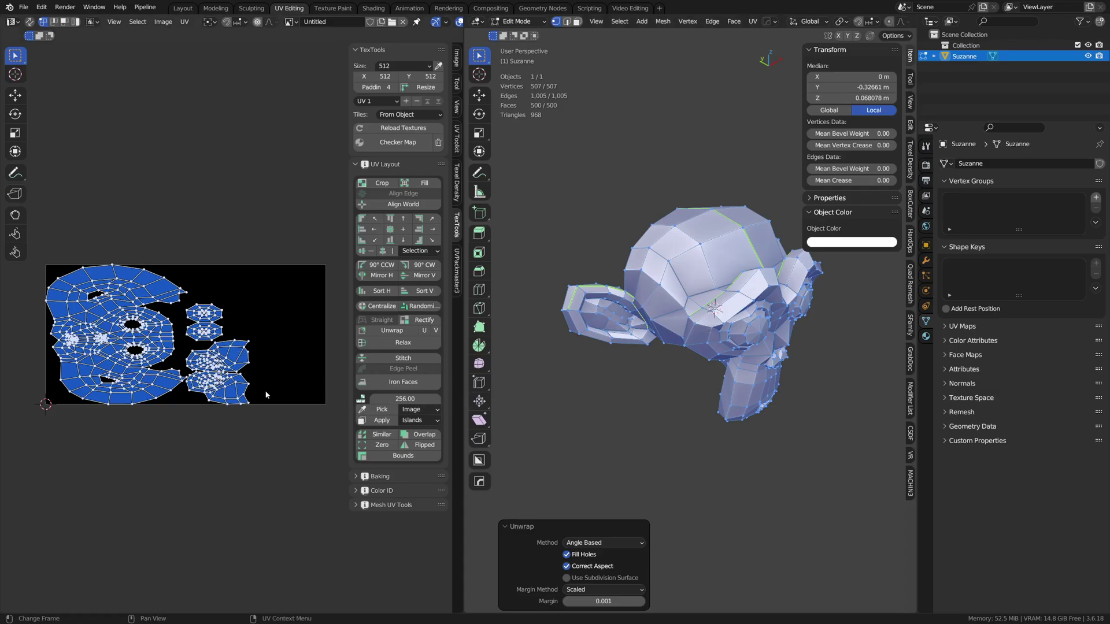
{"action": "left_click", "coordinate": [582, 567]}
{"action": "left_click", "coordinate": [583, 567]}
{"action": "key", "text": "u"}
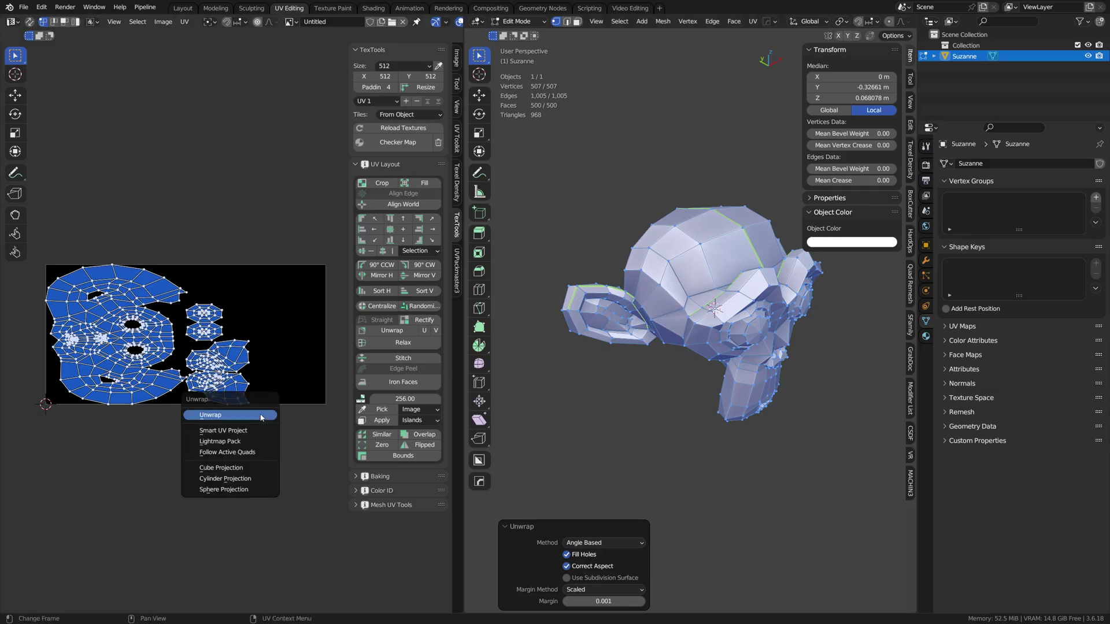
{"action": "left_click", "coordinate": [262, 416]}
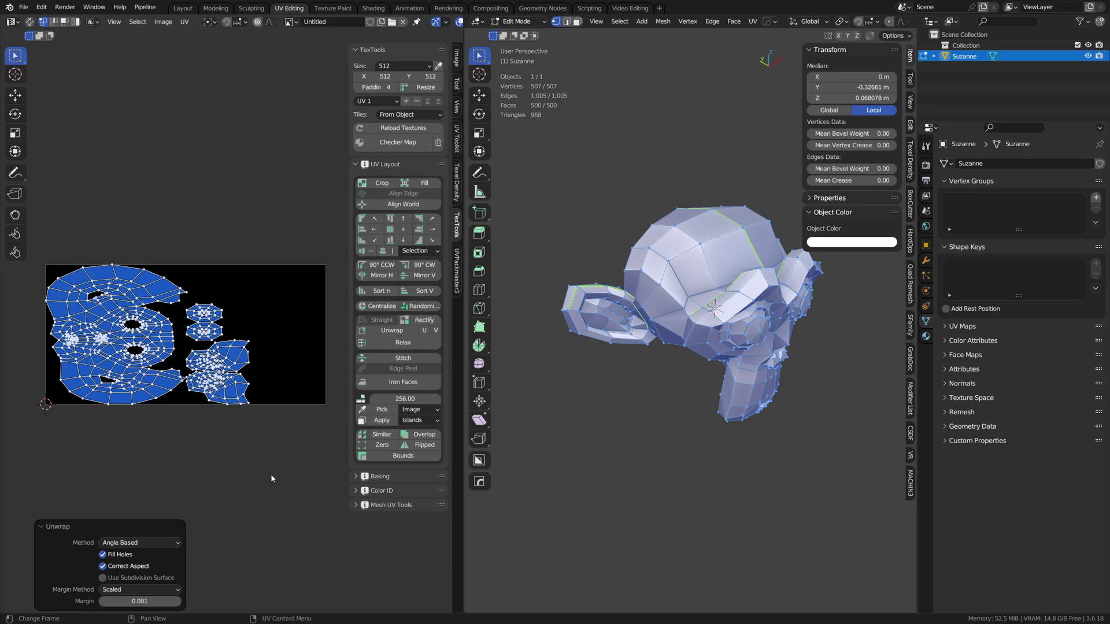
{"action": "key", "text": "ctrl+p"}
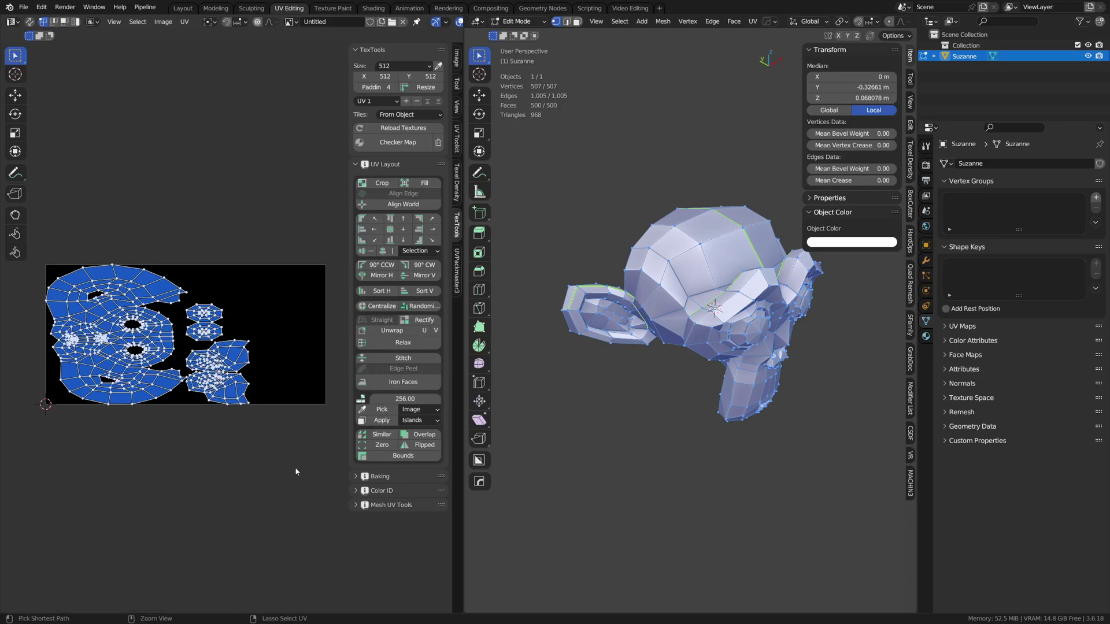
Unlink the image and move the ear and eye islands to the right of the tile.
{"action": "left_click", "coordinate": [403, 26]}
{"action": "scroll", "coordinate": [242, 335], "scroll_direction": "up", "scroll_amount": 3}
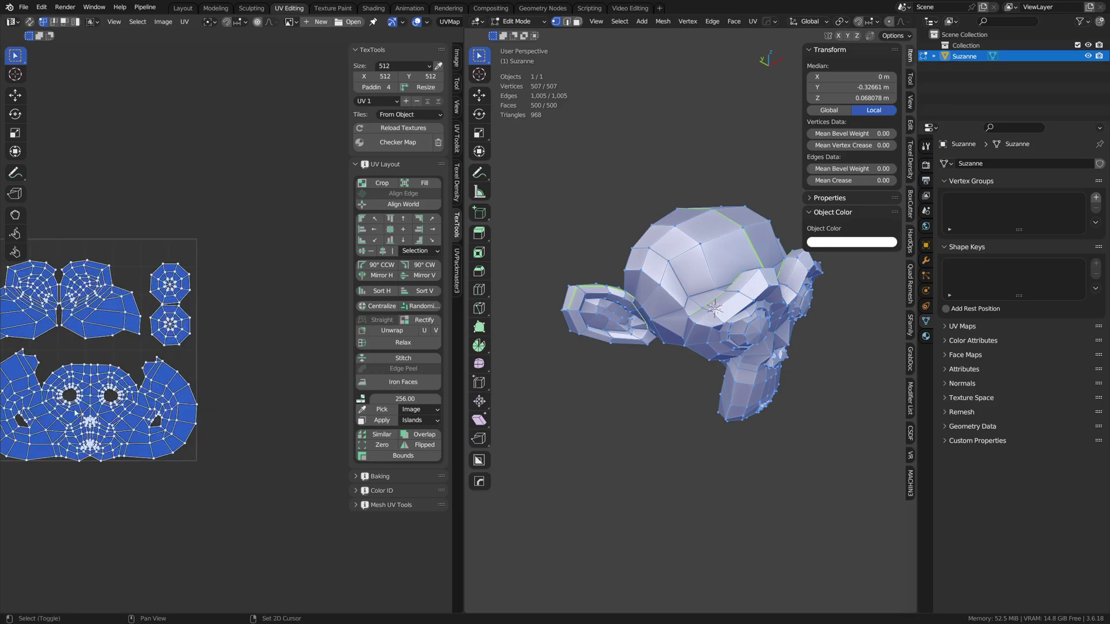
{"action": "middle_click_drag", "start_coordinate": [145, 347], "coordinate": [242, 347]}
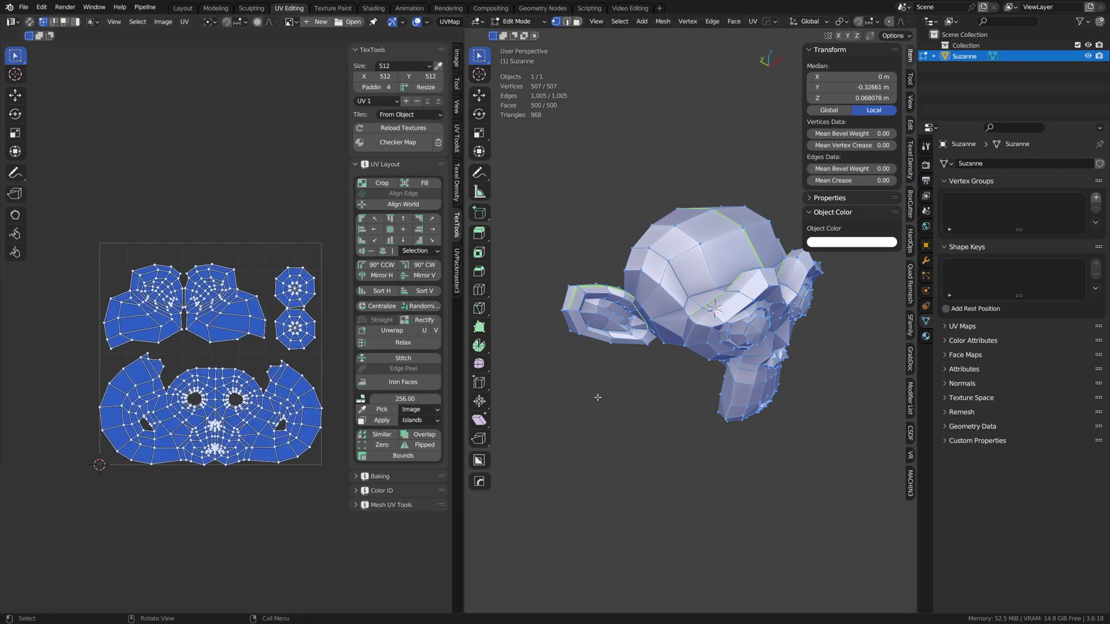
{"action": "key", "text": "4"}
{"action": "left_click", "coordinate": [211, 368]}
{"action": "left_click", "coordinate": [204, 316]}
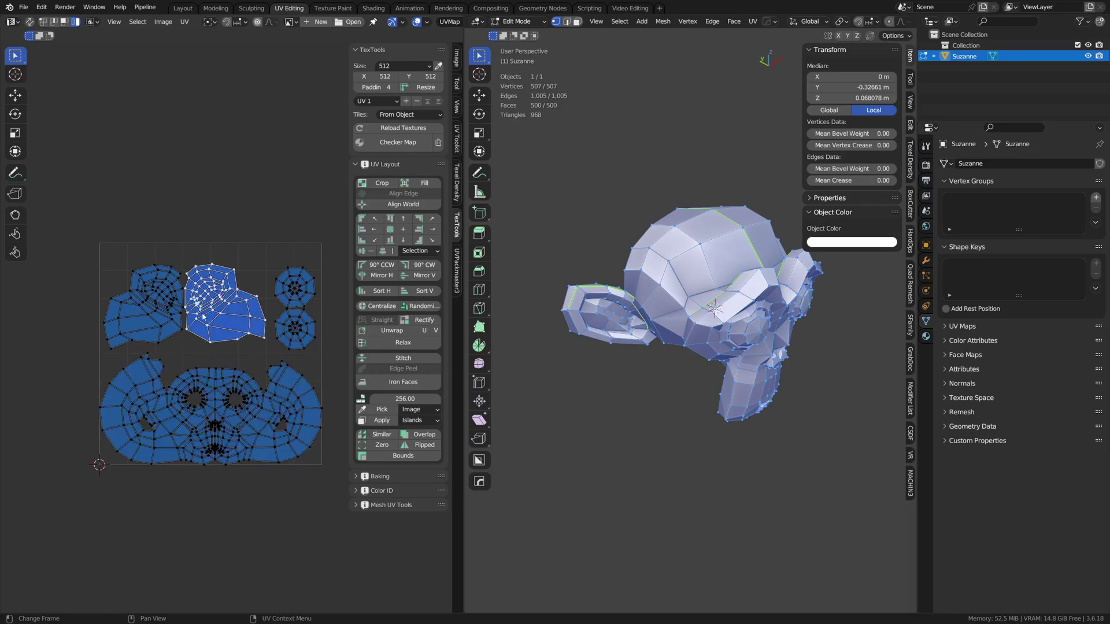
{"action": "left_click_drag", "start_coordinate": [98, 335], "coordinate": [323, 260]}
{"action": "key", "text": "g"}
{"action": "left_click", "coordinate": [550, 307]}
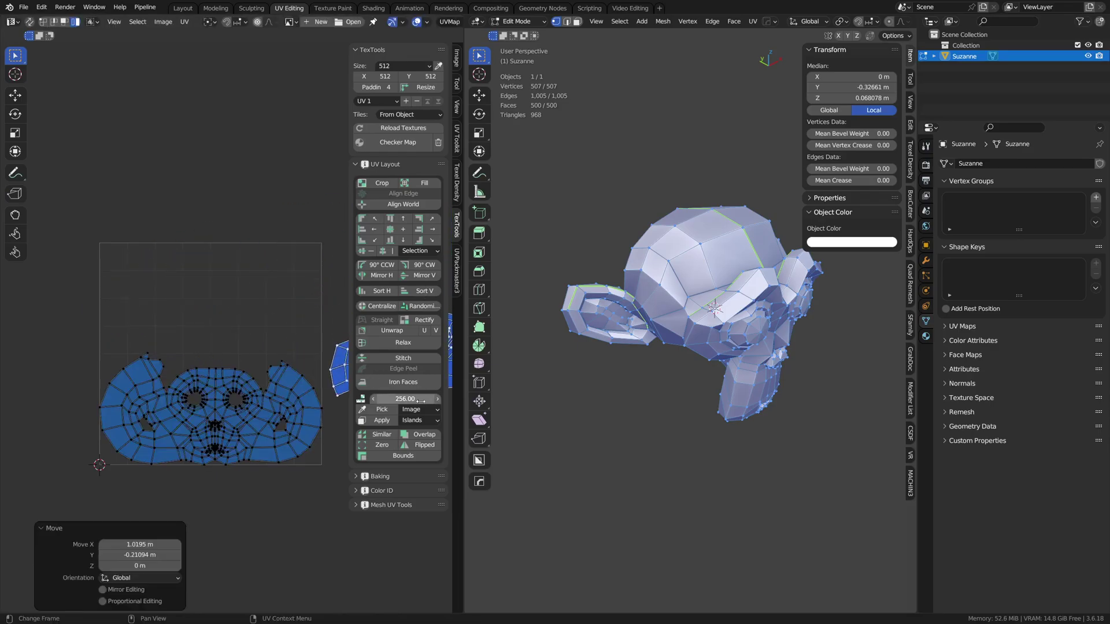
{"action": "scroll", "coordinate": [307, 370], "scroll_direction": "down", "scroll_amount": 4}
{"action": "scroll", "coordinate": [307, 369], "scroll_direction": "up", "scroll_amount": 3}
Scale the face island to 0.78 and move it higher in the tile.
{"action": "left_click", "coordinate": [145, 370]}
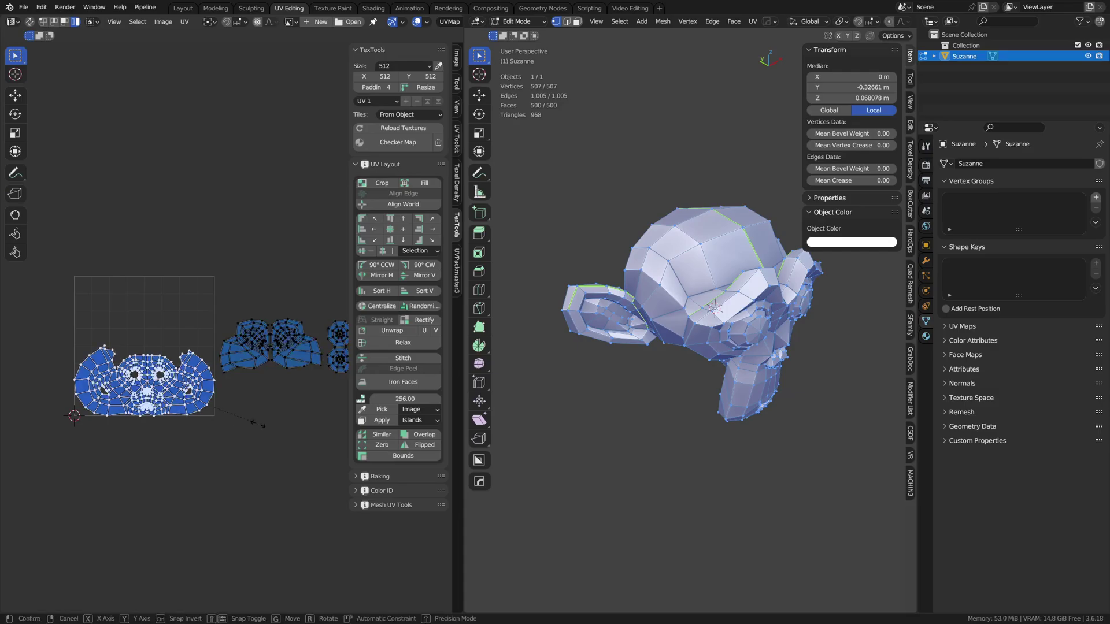
{"action": "key", "text": "s"}
{"action": "left_click", "coordinate": [231, 417]}
{"action": "key", "text": "g"}
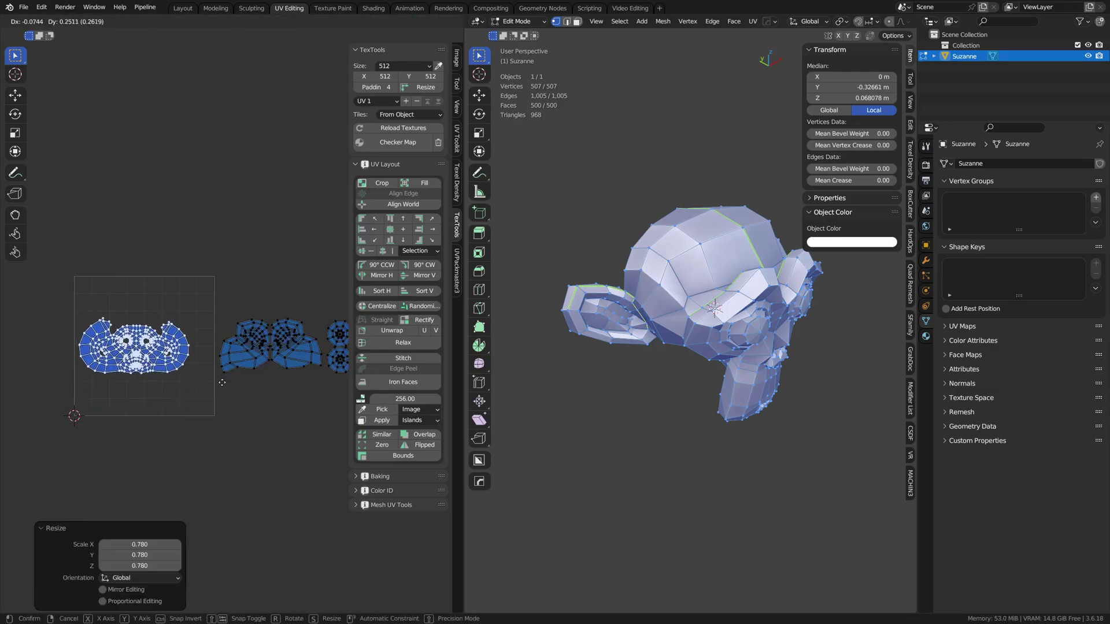
{"action": "left_click", "coordinate": [195, 389]}
{"action": "scroll", "coordinate": [194, 388], "scroll_direction": "up", "scroll_amount": 3}
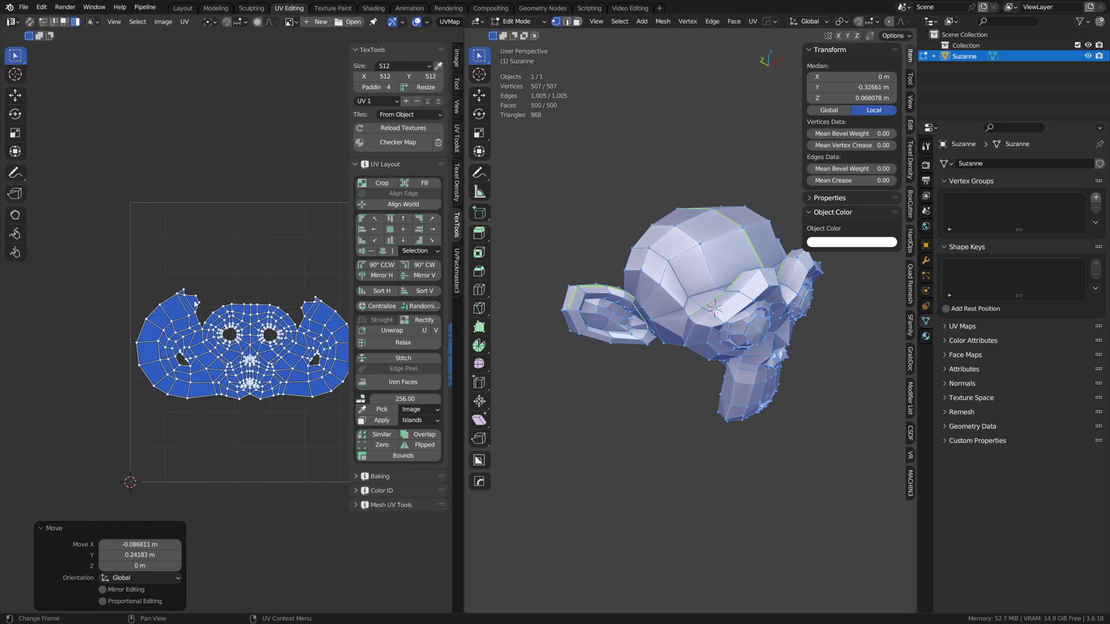
Reposition the main island and move the right-hand islands beside it.
{"action": "scroll", "coordinate": [196, 302], "scroll_direction": "down", "scroll_amount": 1}
{"action": "scroll", "coordinate": [195, 302], "scroll_direction": "down", "scroll_amount": 2, "text": "ctrl"}
{"action": "key", "text": "g"}
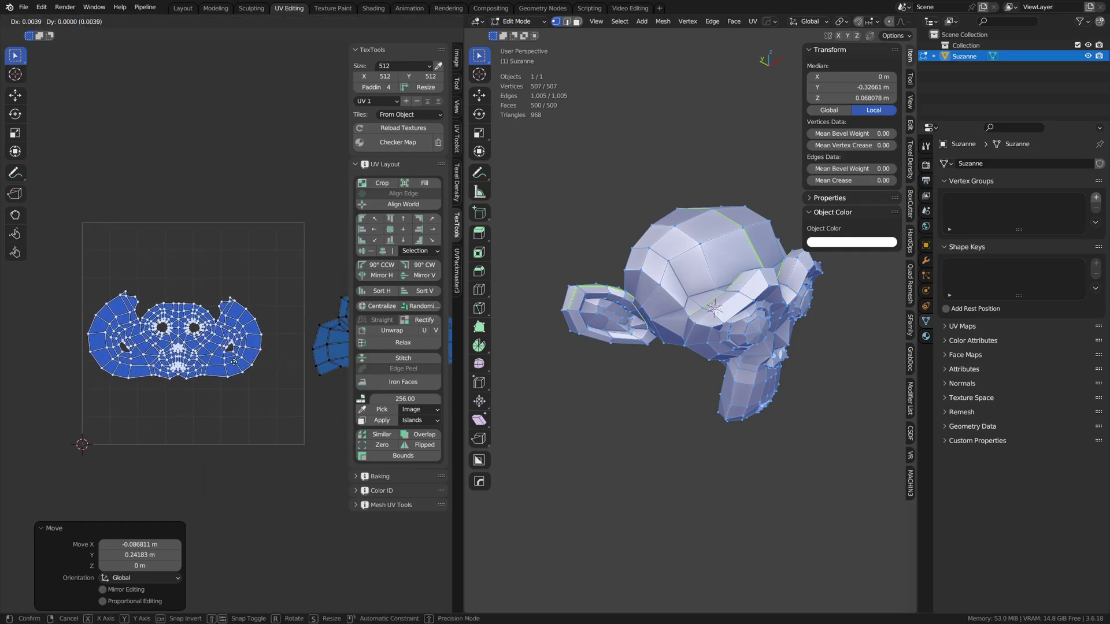
{"action": "left_click", "coordinate": [234, 362]}
{"action": "scroll", "coordinate": [234, 361], "scroll_direction": "down", "scroll_amount": 1}
{"action": "left_click_drag", "start_coordinate": [241, 318], "coordinate": [347, 396]}
{"action": "scroll", "coordinate": [340, 373], "scroll_direction": "down", "scroll_amount": 1}
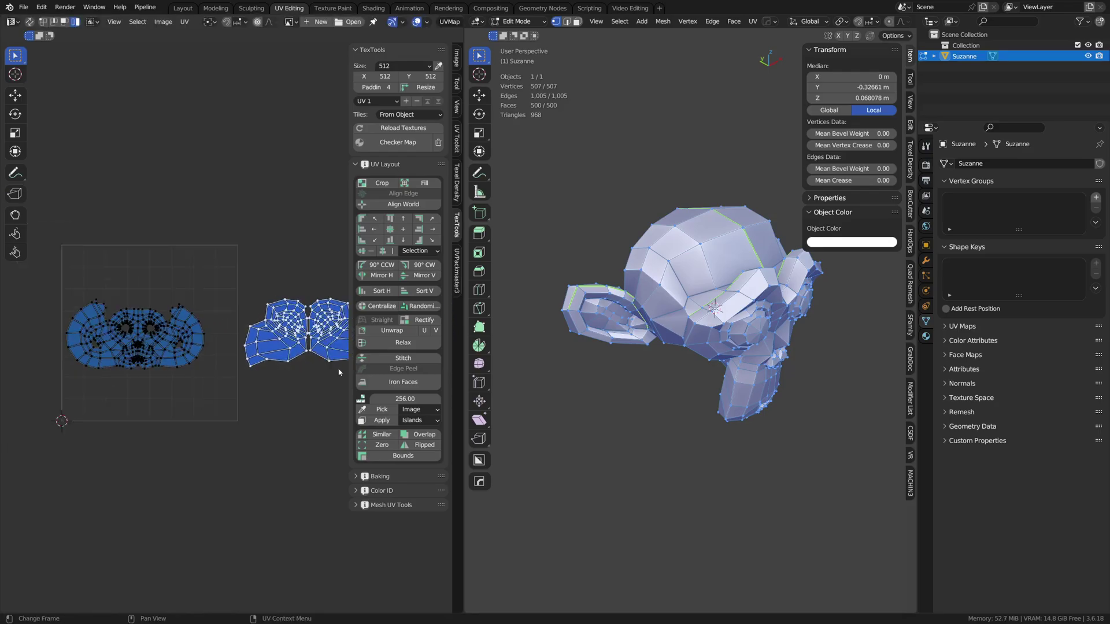
{"action": "scroll", "coordinate": [217, 399], "scroll_direction": "down", "scroll_amount": 1}
{"action": "key", "text": "g"}
{"action": "left_click", "coordinate": [236, 385]}
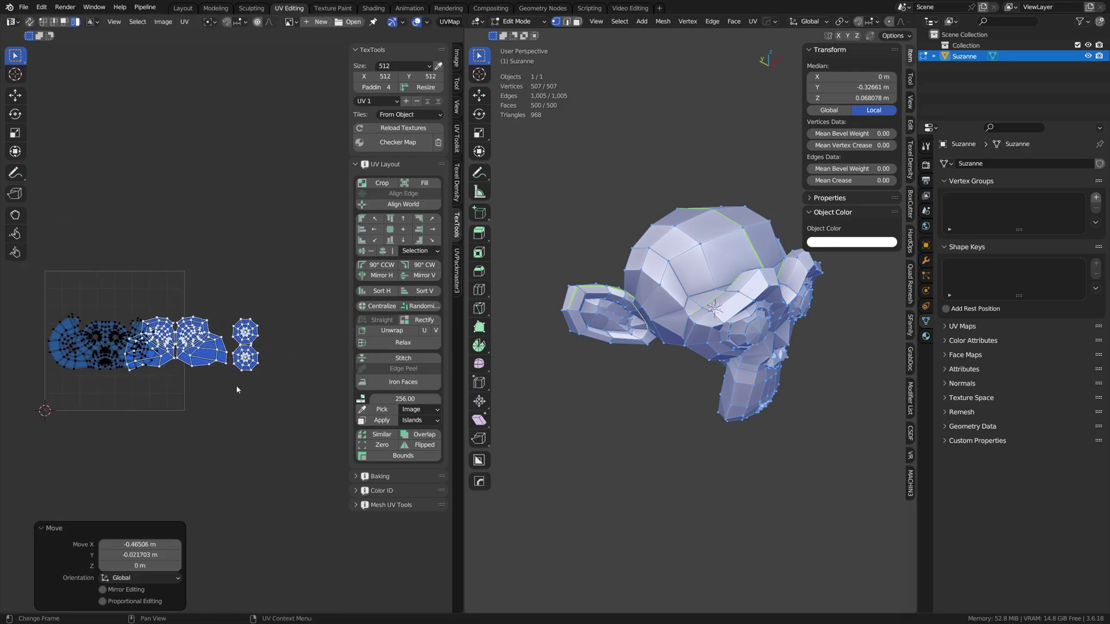
{"action": "scroll", "coordinate": [315, 387], "scroll_direction": "up", "scroll_amount": 3}
Rotate the small islands 90°, shrink them, and set them next to the main island.
{"action": "key", "text": "r"}
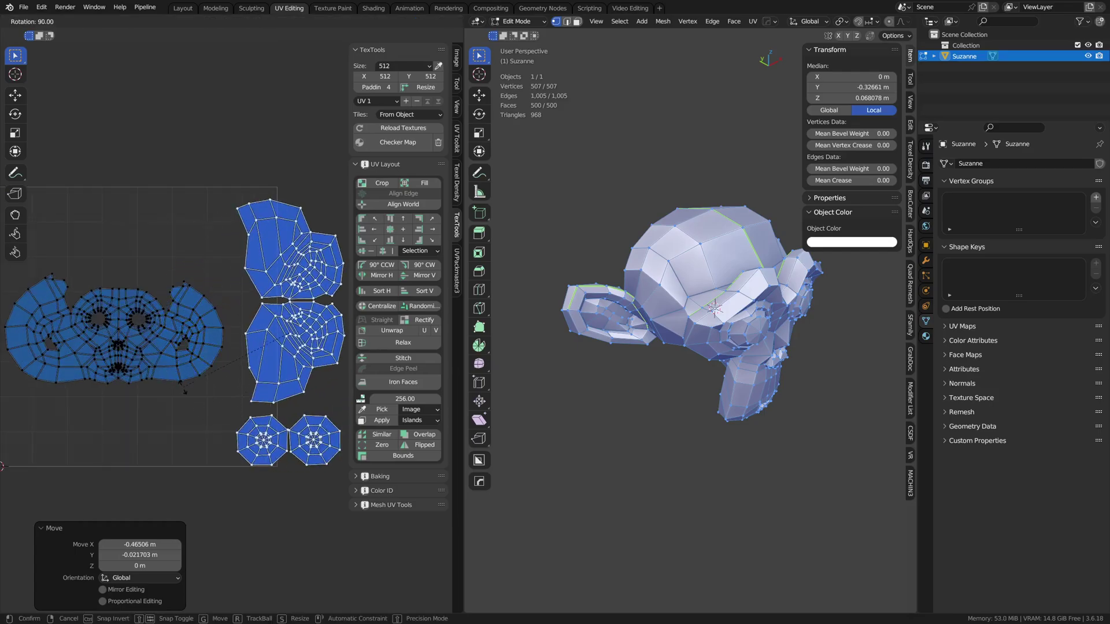
{"action": "left_click", "coordinate": [183, 389]}
{"action": "key", "text": "s"}
{"action": "left_click", "coordinate": [282, 417]}
{"action": "key", "text": "g"}
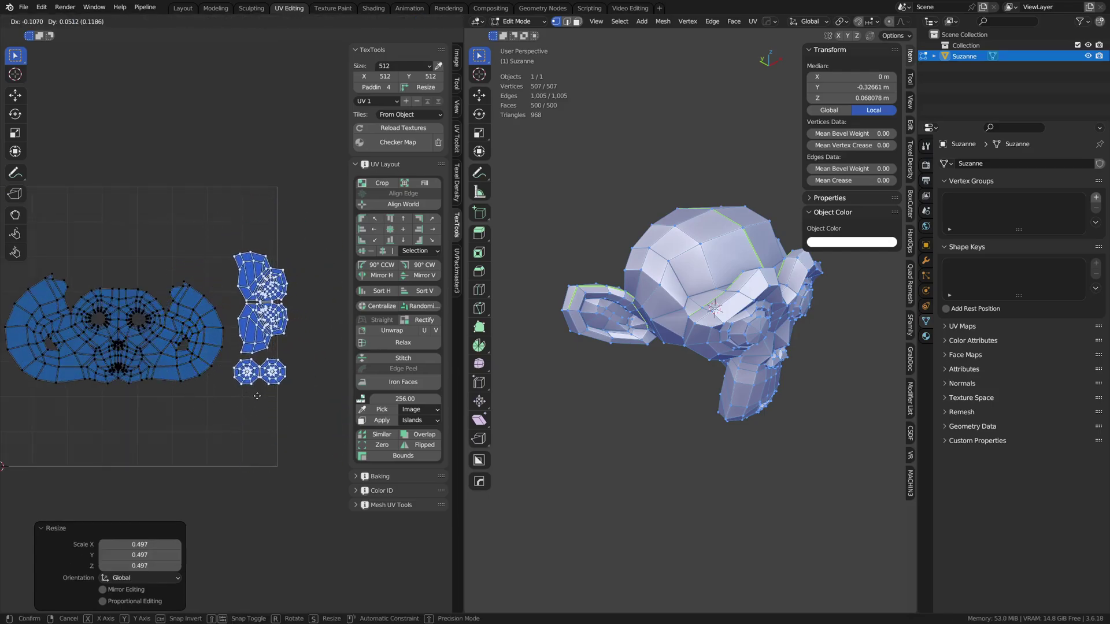
{"action": "left_click", "coordinate": [205, 397]}
Nudge the main island slightly into its final position.
{"action": "key", "text": "ctrl+i"}
{"action": "key", "text": "g"}
{"action": "middle_click_drag", "start_coordinate": [196, 384], "coordinate": [253, 391]}
{"action": "left_click", "coordinate": [258, 391]}
{"action": "key", "text": "ctrl+i"}
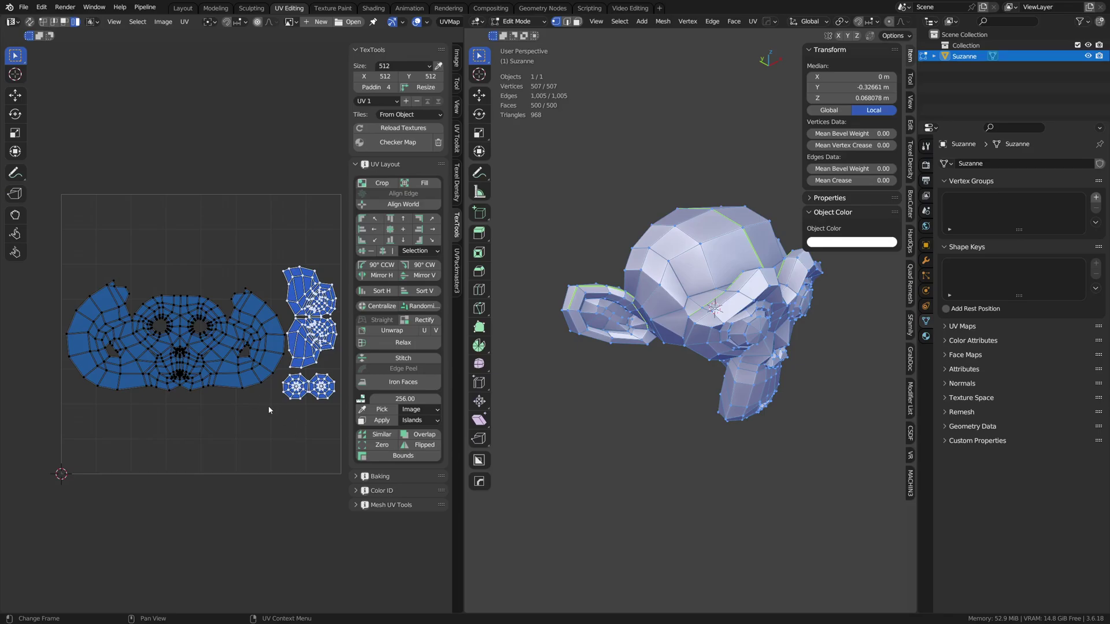
{"action": "key", "text": "ctrl+i"}
{"action": "middle_click_drag", "start_coordinate": [312, 436], "coordinate": [304, 429]}
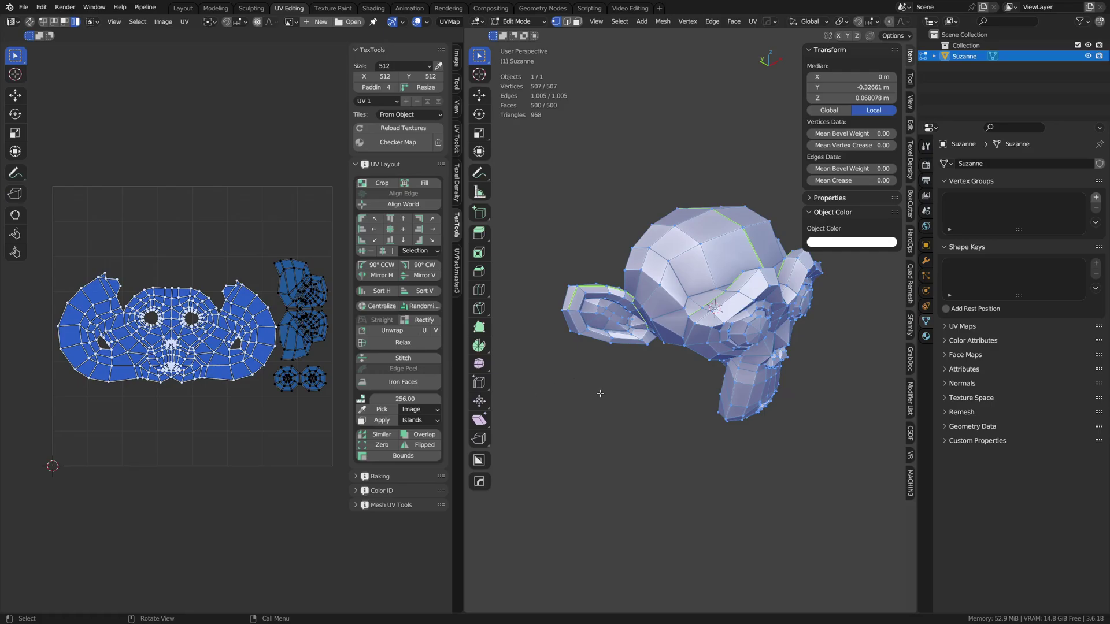
Select all UVs and display the Untitled image behind them.
{"action": "key", "text": "a"}
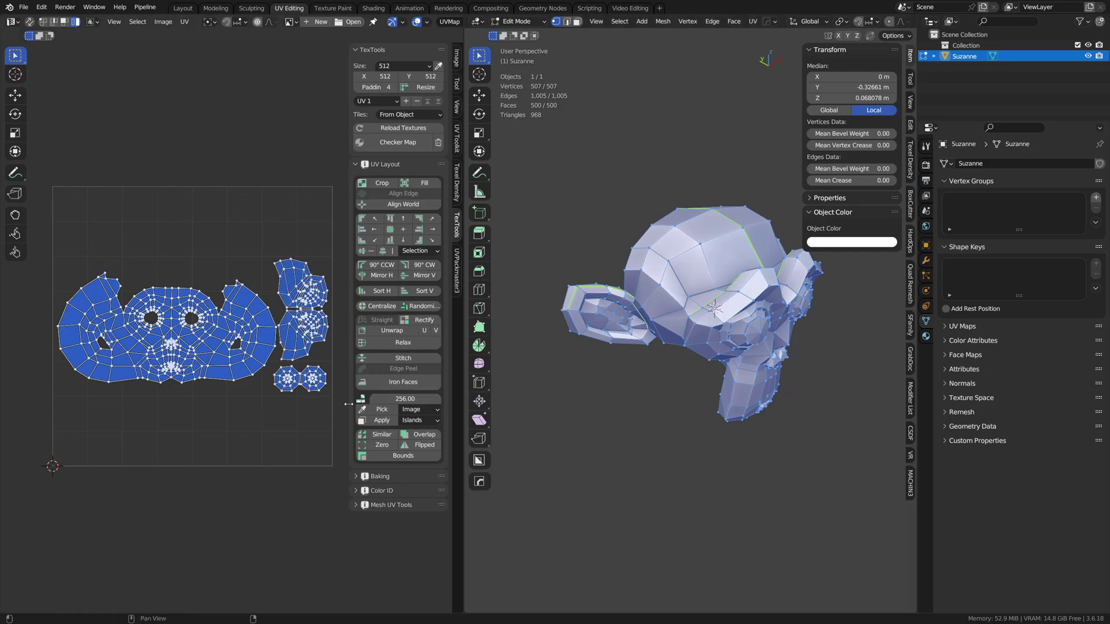
{"action": "left_click", "coordinate": [289, 21]}
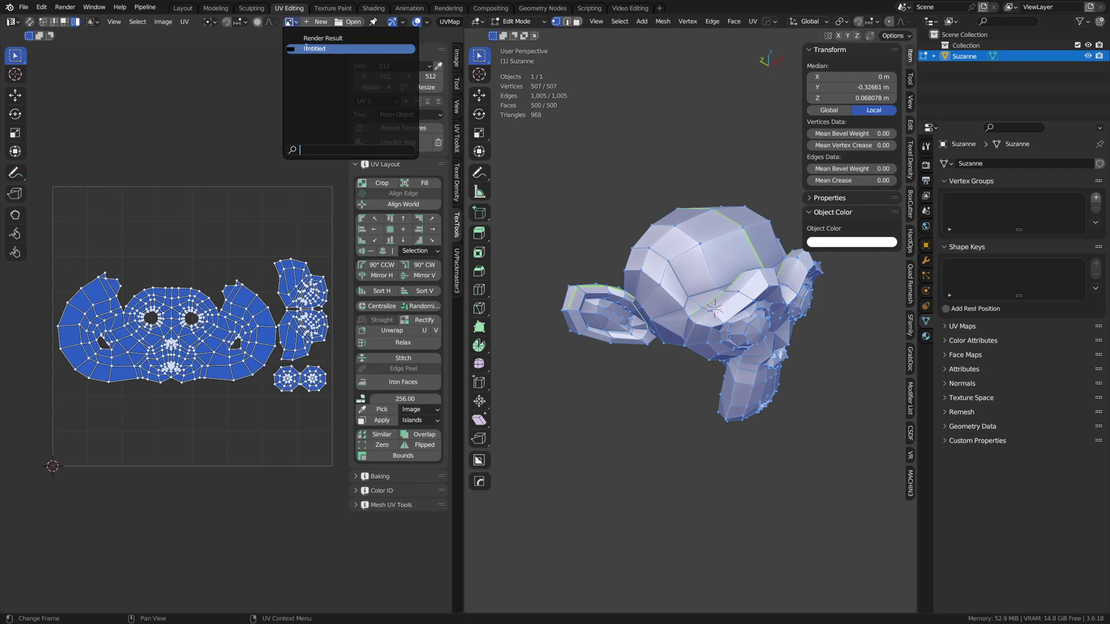
{"action": "left_click", "coordinate": [305, 48]}
{"action": "scroll", "coordinate": [245, 251], "scroll_direction": "down", "scroll_amount": 3}
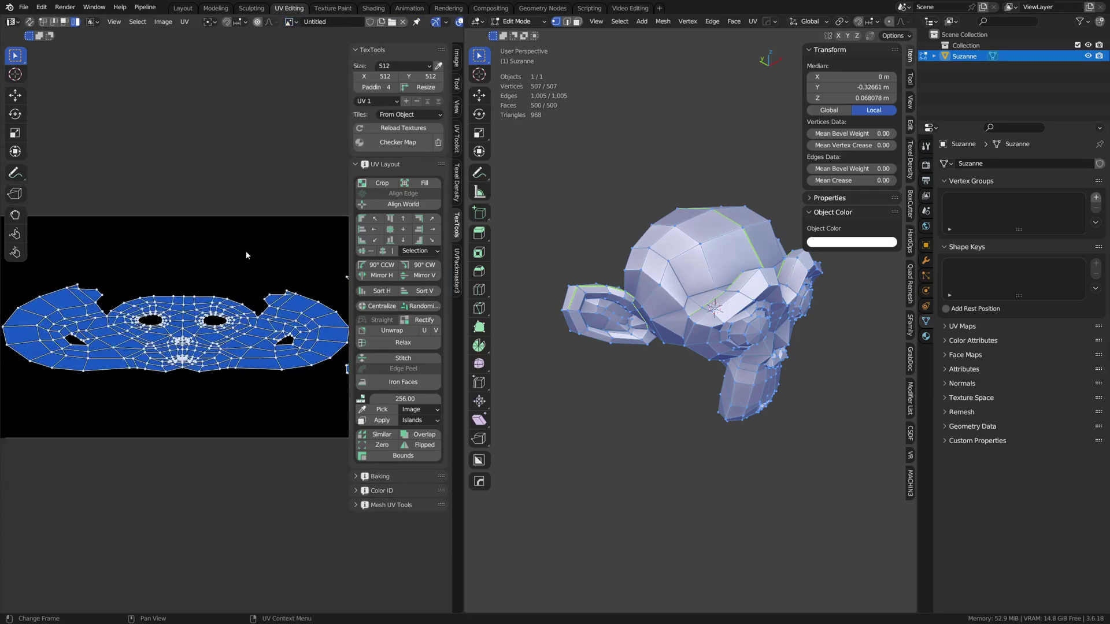
Hide the sidebar, zoom in, and scale all UVs by 0.5 along X.
{"action": "key", "text": "n"}
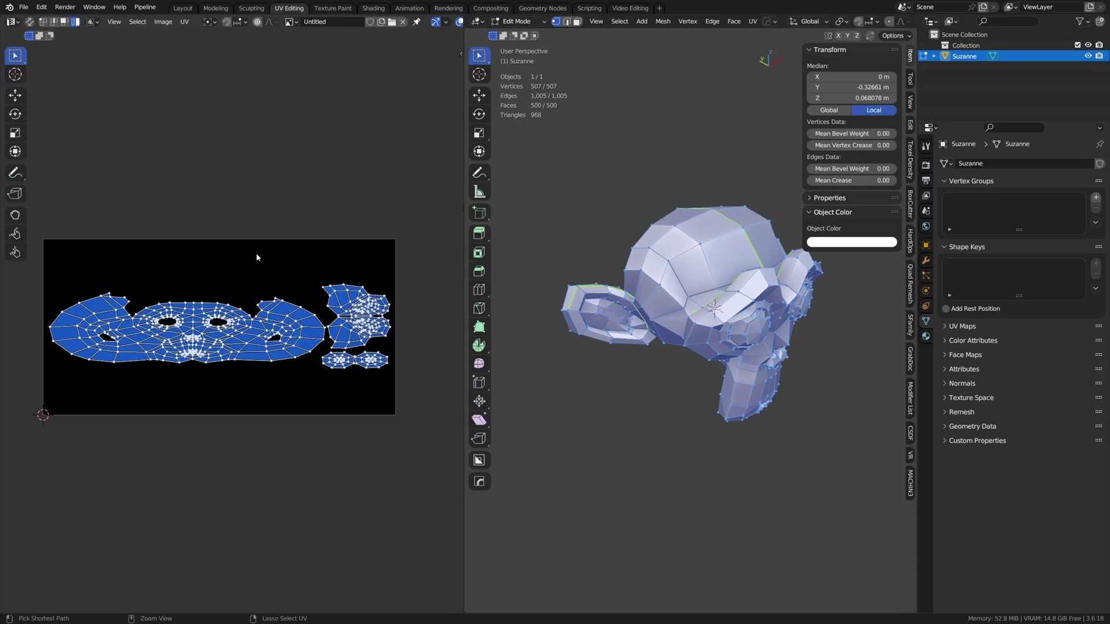
{"action": "middle_click_drag", "start_coordinate": [290, 269], "coordinate": [285, 275]}
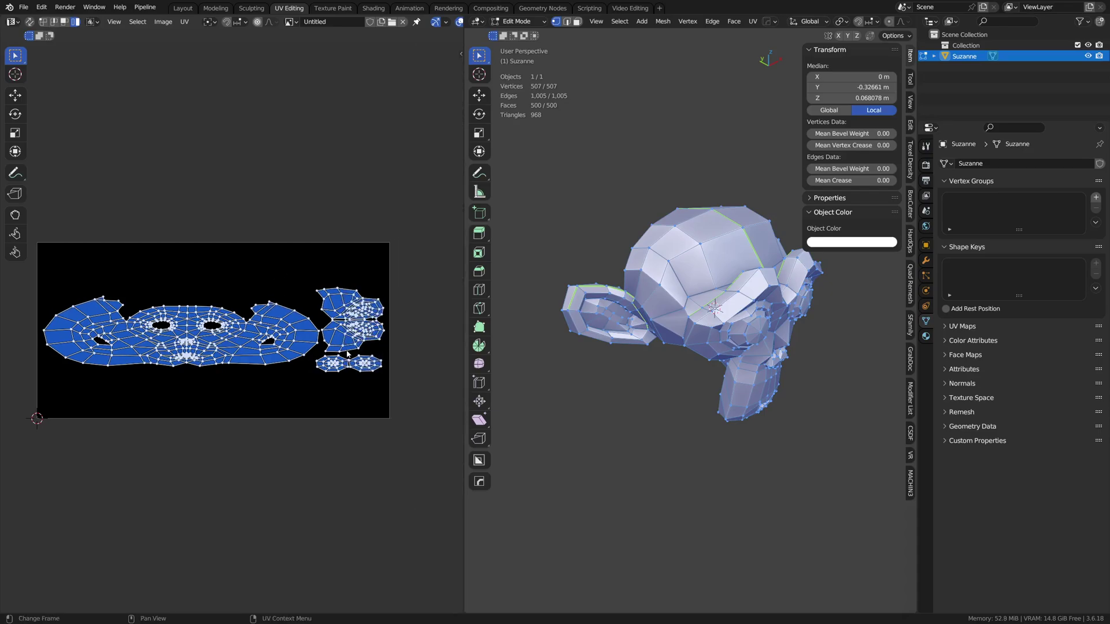
{"action": "middle_click_drag", "start_coordinate": [348, 355], "coordinate": [354, 363], "text": "ctrl"}
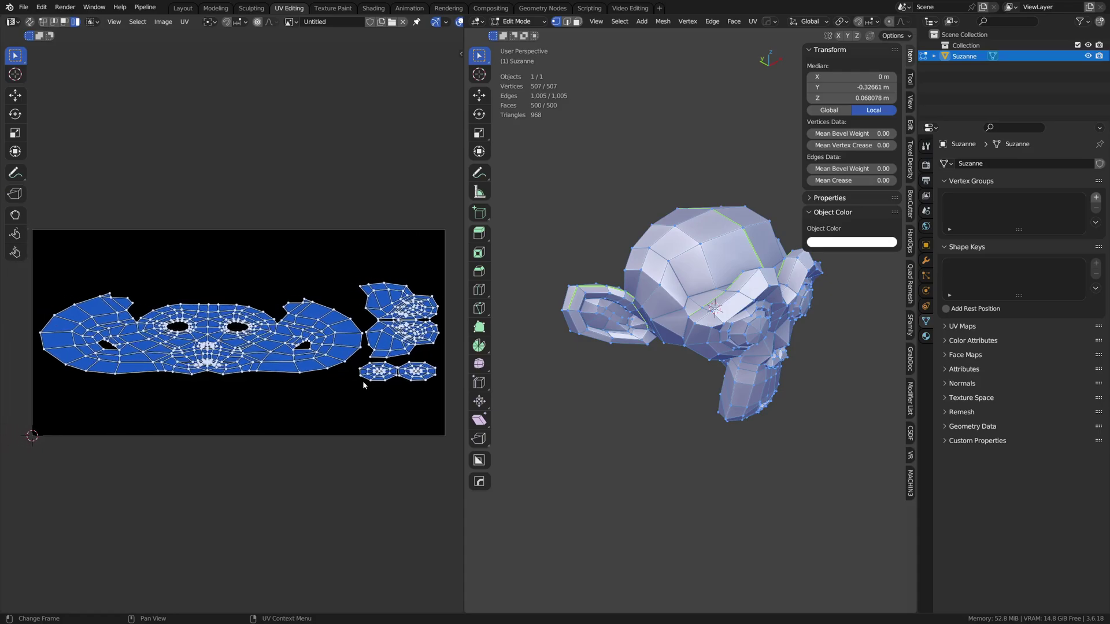
{"action": "key", "text": "s"}
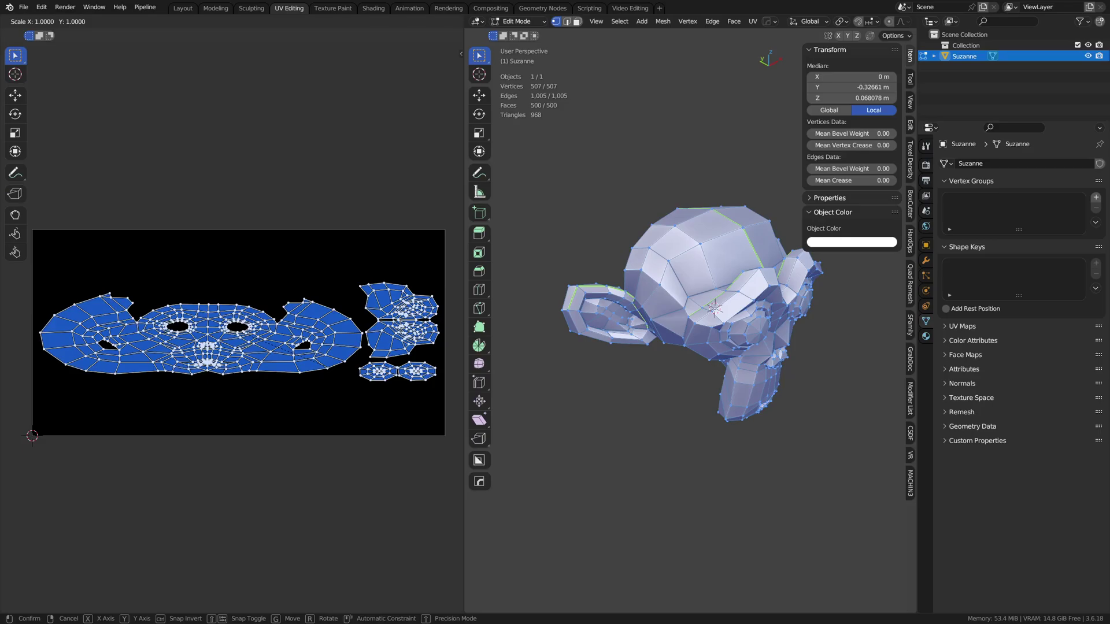
{"action": "type", "text": "x"}
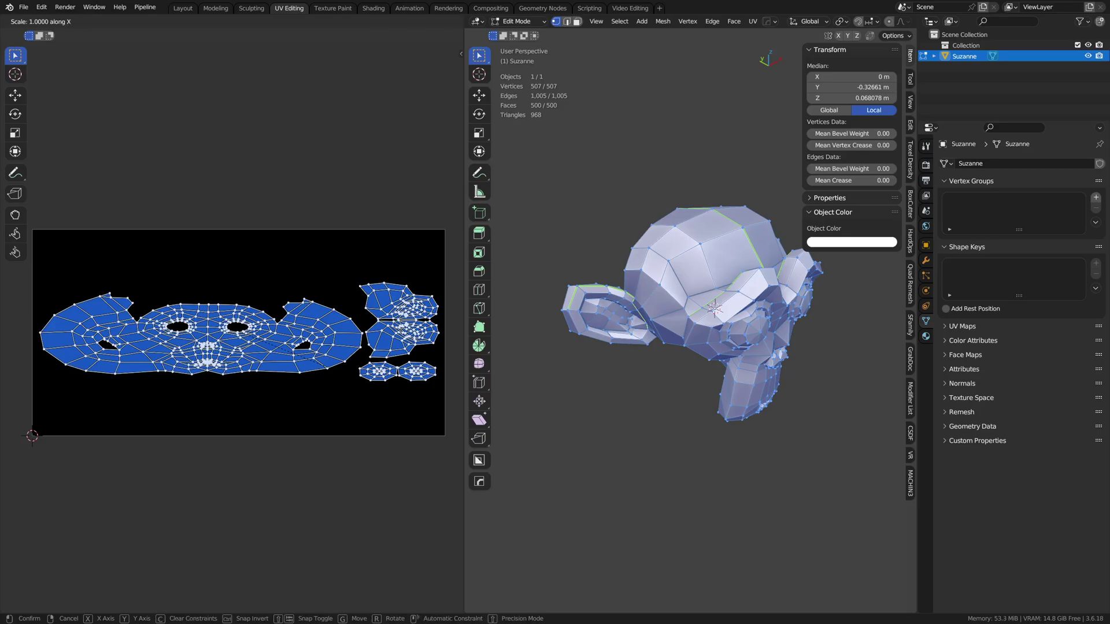
{"action": "type", "text": ".5"}
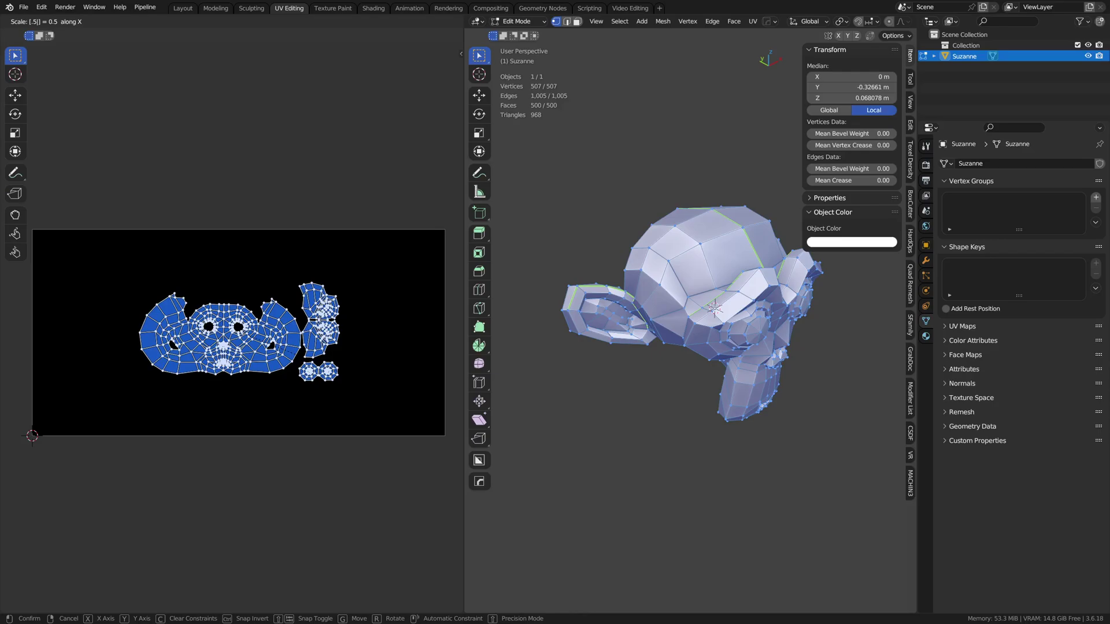
{"action": "key", "text": "Return"}
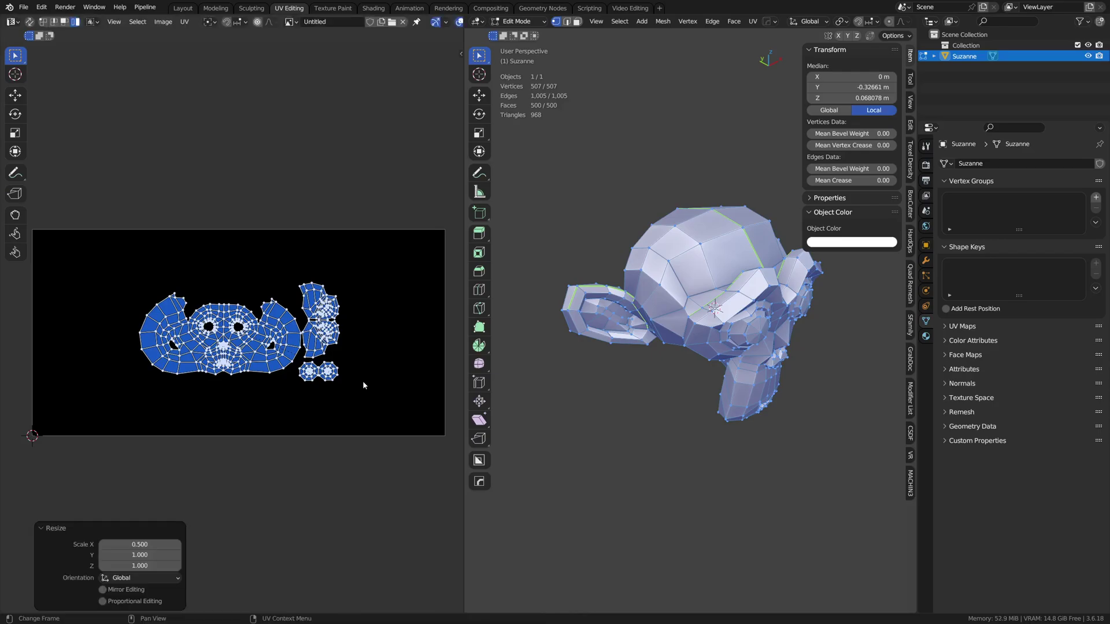
Scale the UV layout up by a factor of 2.
{"action": "key", "text": "s"}
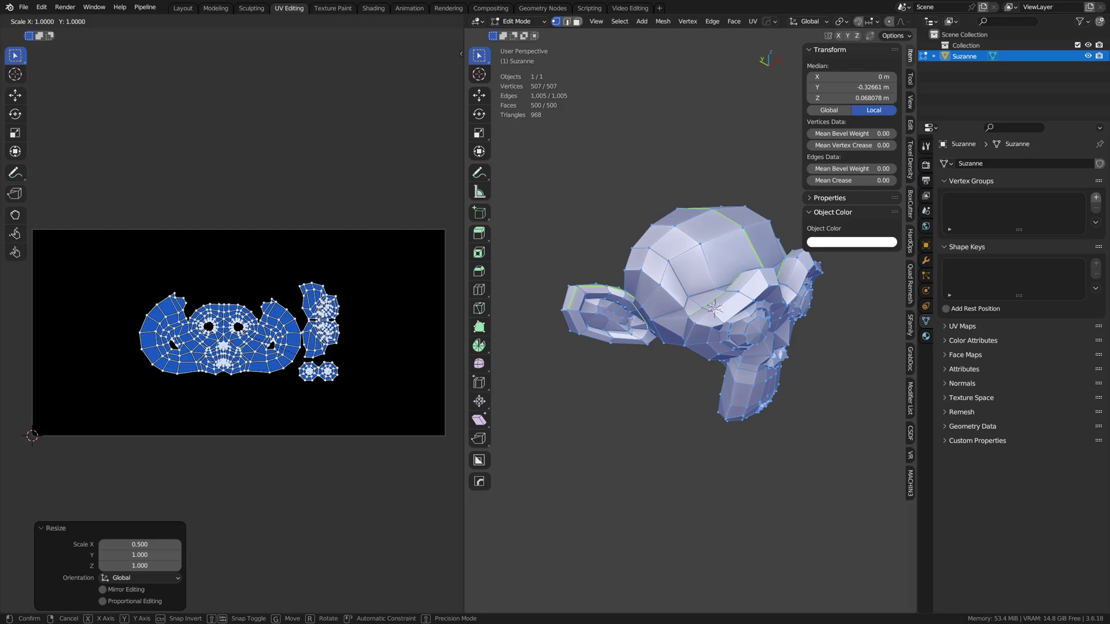
{"action": "key", "text": "2"}
{"action": "key", "text": "Return"}
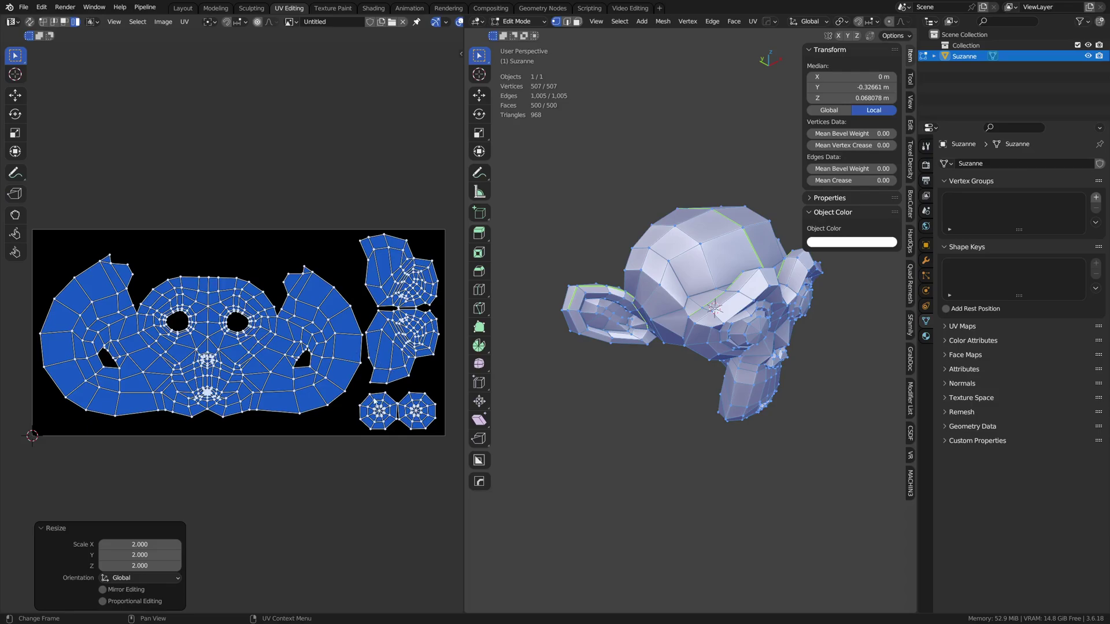
{"action": "scroll", "coordinate": [232, 332], "scroll_direction": "down", "scroll_amount": 2}
{"action": "middle_click_drag", "start_coordinate": [232, 331], "coordinate": [204, 323]}
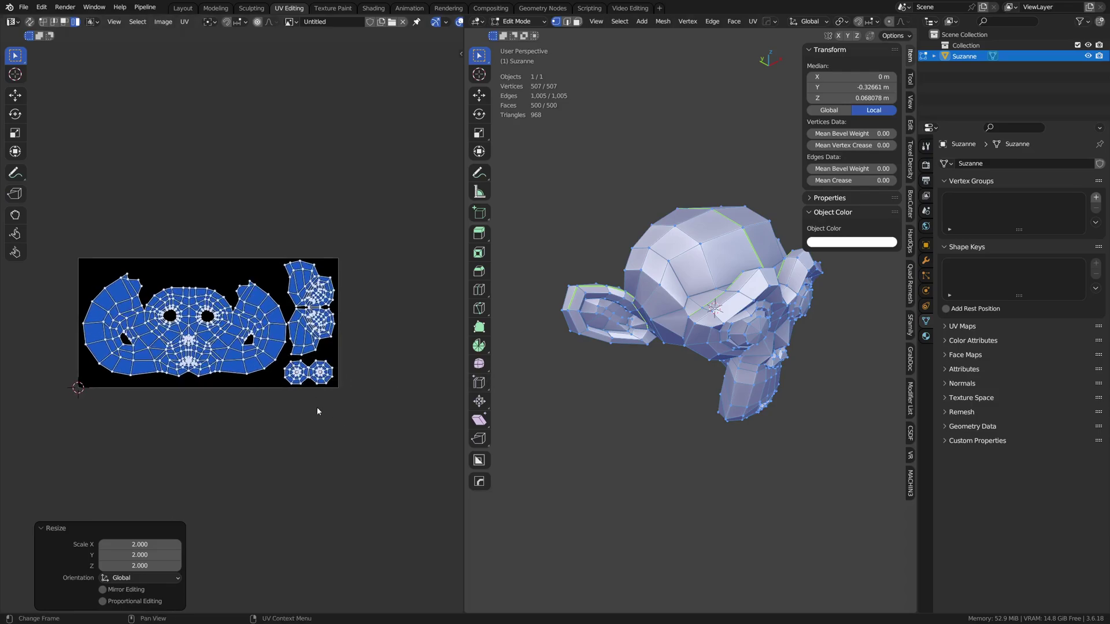
Resize and move the layout into the image's top-left, ending at scale 1.033.
{"action": "key", "text": "s"}
{"action": "left_click", "coordinate": [373, 473]}
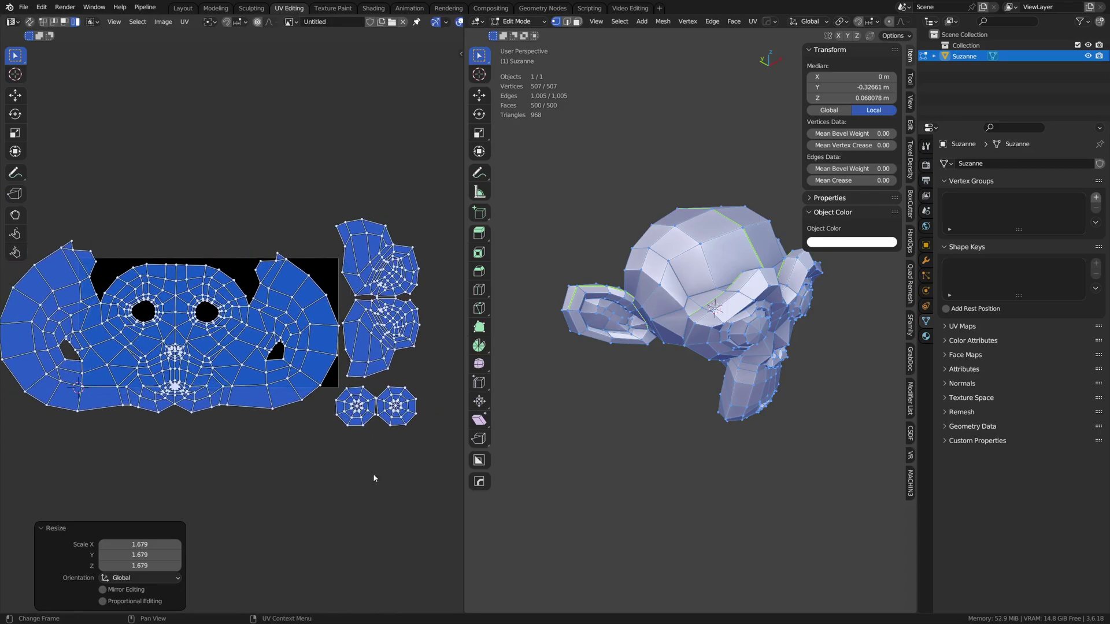
{"action": "key", "text": "s"}
{"action": "left_click", "coordinate": [287, 406]}
{"action": "key", "text": "g"}
{"action": "left_click", "coordinate": [213, 365]}
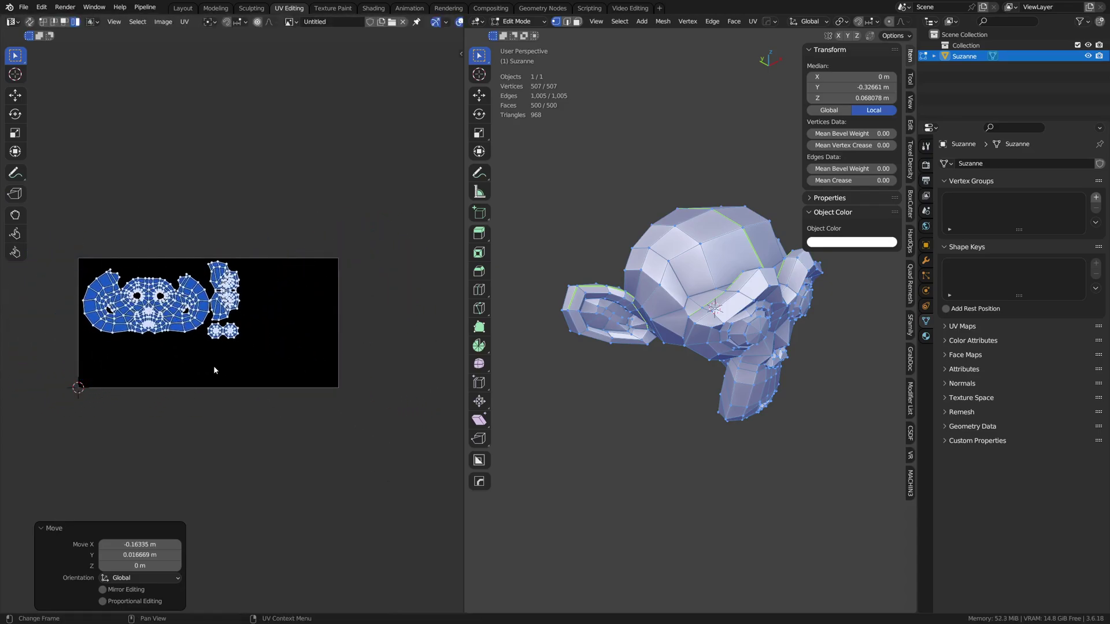
{"action": "key", "text": "s"}
{"action": "left_click", "coordinate": [219, 370]}
Trial-pack the islands, undo the pack, and bring back the TexTools sidebar.
{"action": "middle_click_drag", "start_coordinate": [391, 350], "coordinate": [428, 360]}
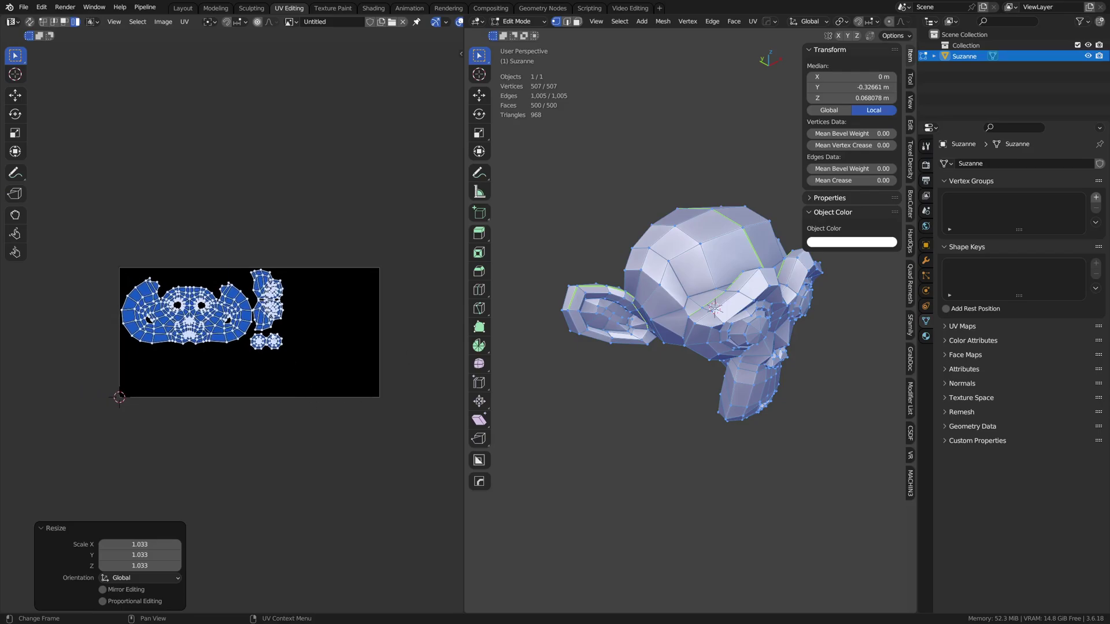
{"action": "left_click", "coordinate": [184, 22]}
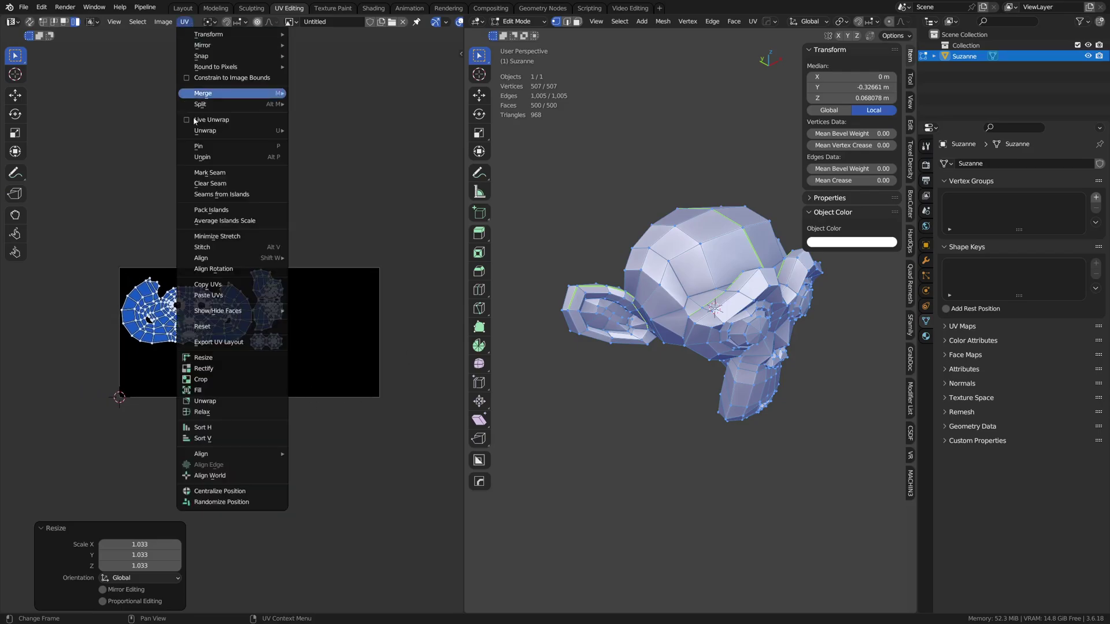
{"action": "left_click", "coordinate": [237, 214]}
{"action": "left_click", "coordinate": [273, 392]}
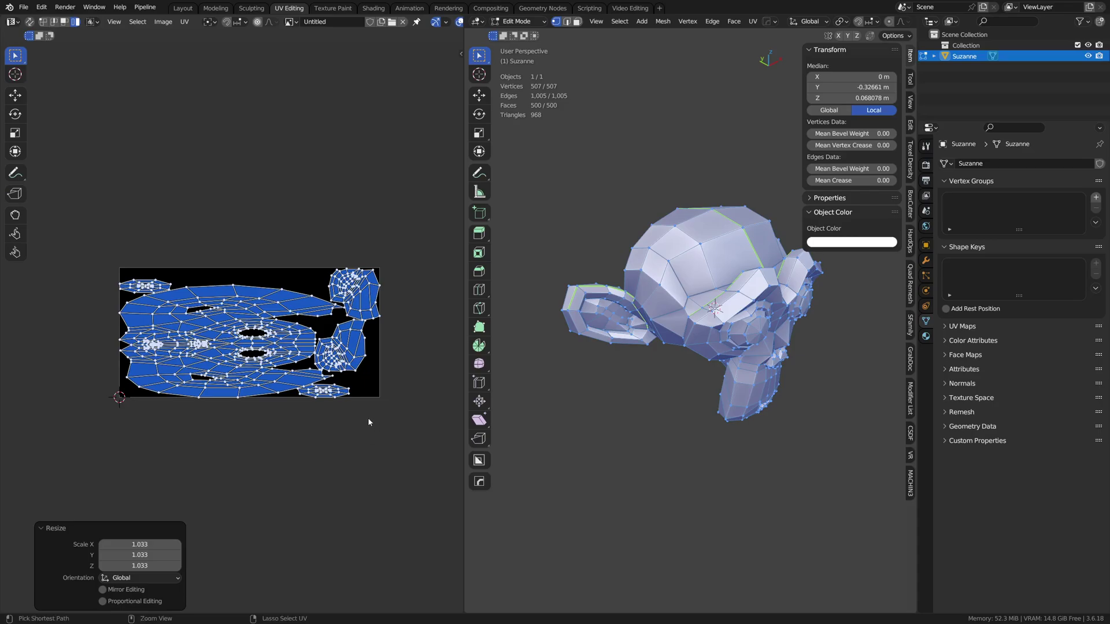
{"action": "key", "text": "ctrl+z"}
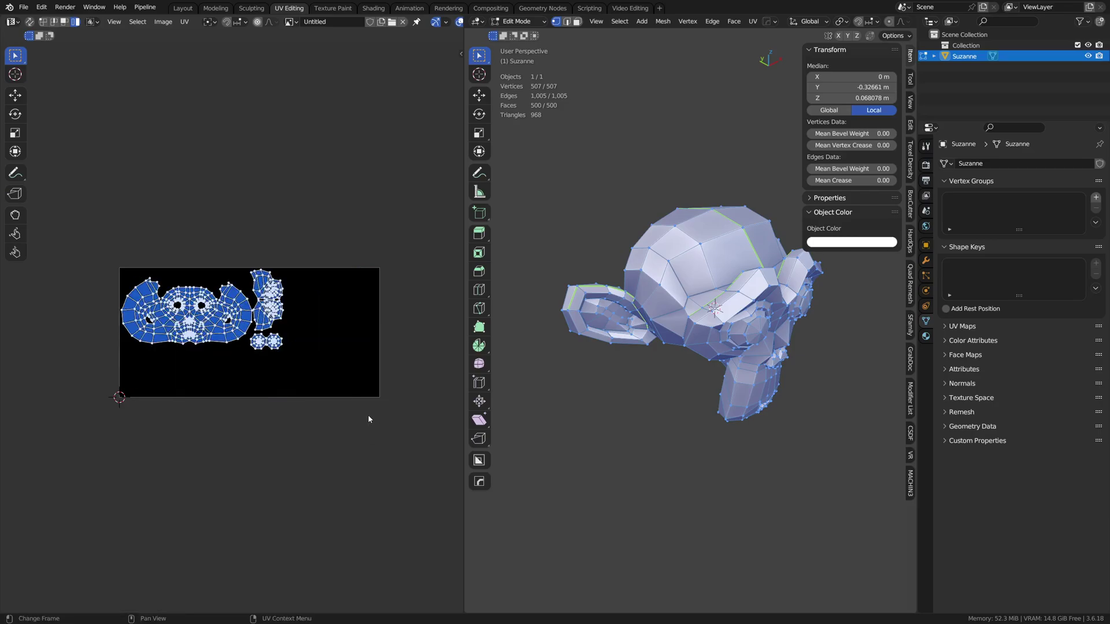
{"action": "key", "text": "n"}
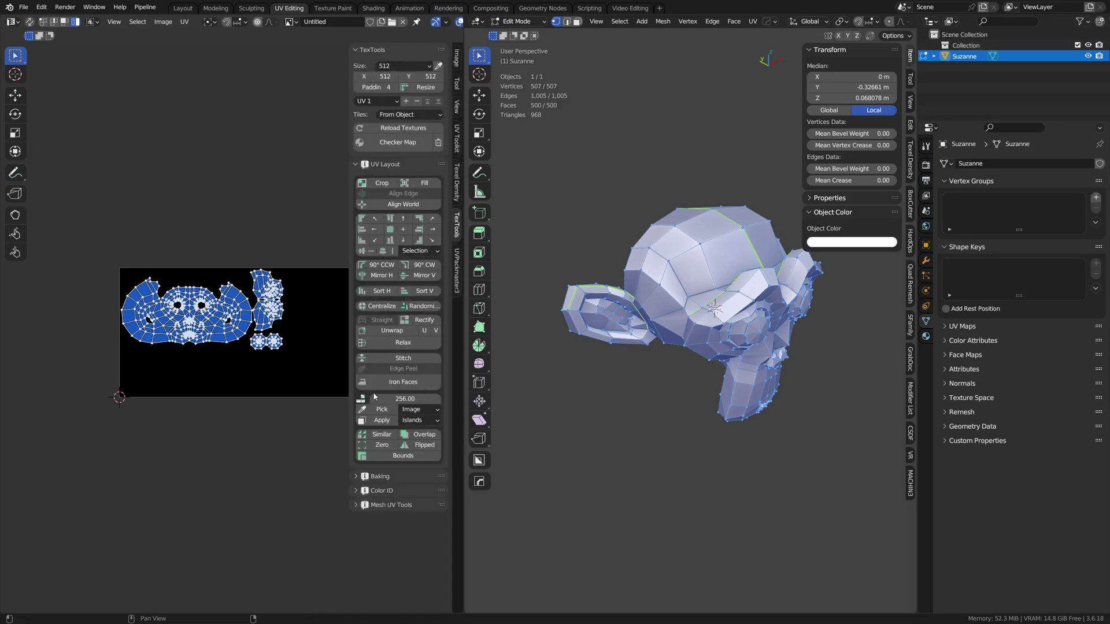
Switch to UVPackmaster3, widen its sidebar, and enable Non-Square Packing under Advanced Packing Options.
{"action": "left_click", "coordinate": [457, 269]}
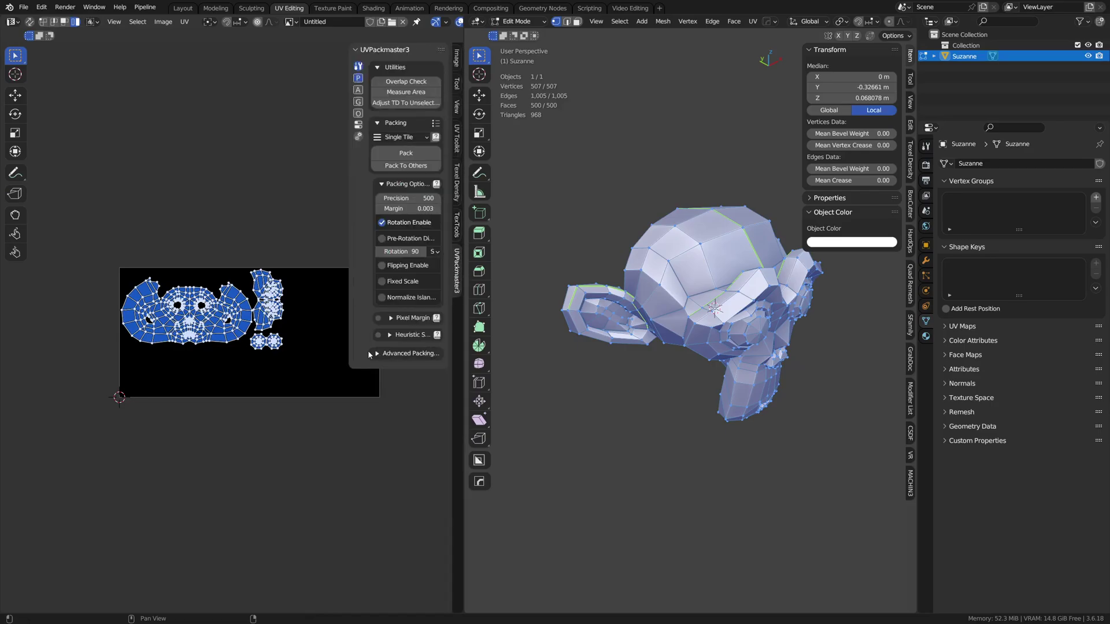
{"action": "left_click_drag", "start_coordinate": [346, 332], "coordinate": [305, 332]}
{"action": "left_click", "coordinate": [339, 353]}
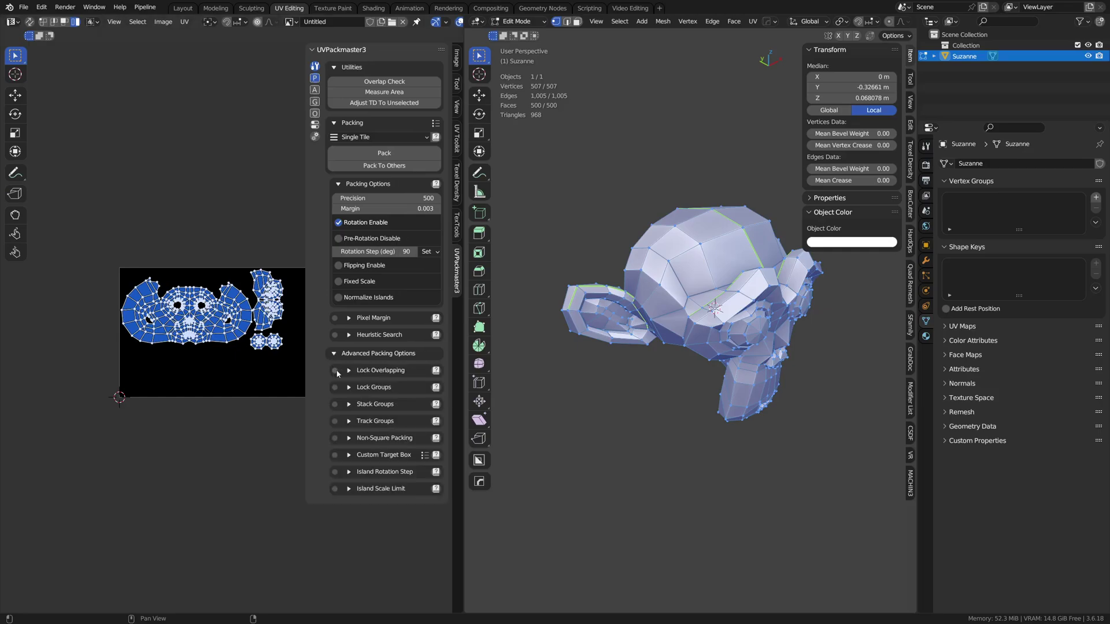
{"action": "left_click", "coordinate": [349, 440]}
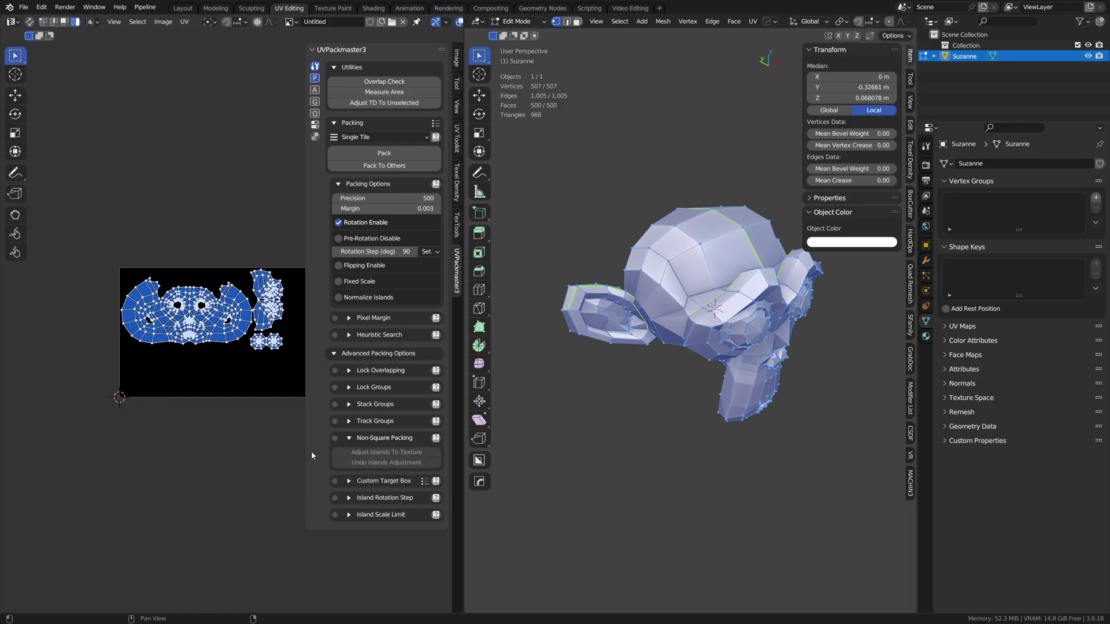
{"action": "left_click", "coordinate": [333, 439]}
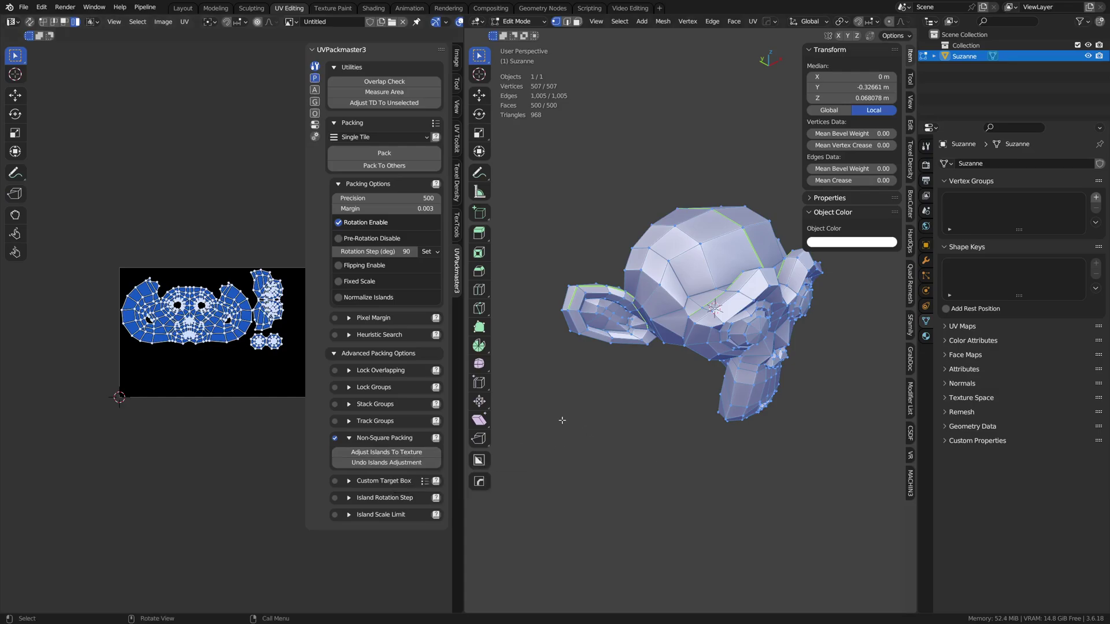
Re-unwrap Suzanne, apply Adjust Islands To Texture, then undo that islands adjustment.
{"action": "key", "text": "u"}
{"action": "left_click", "coordinate": [624, 358]}
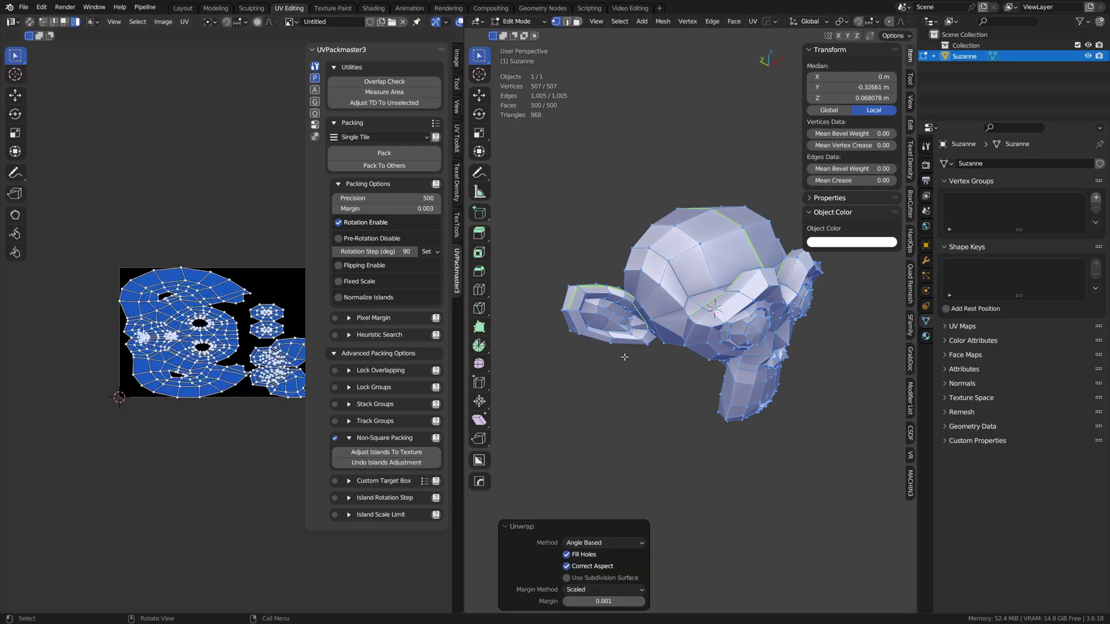
{"action": "left_click", "coordinate": [420, 456]}
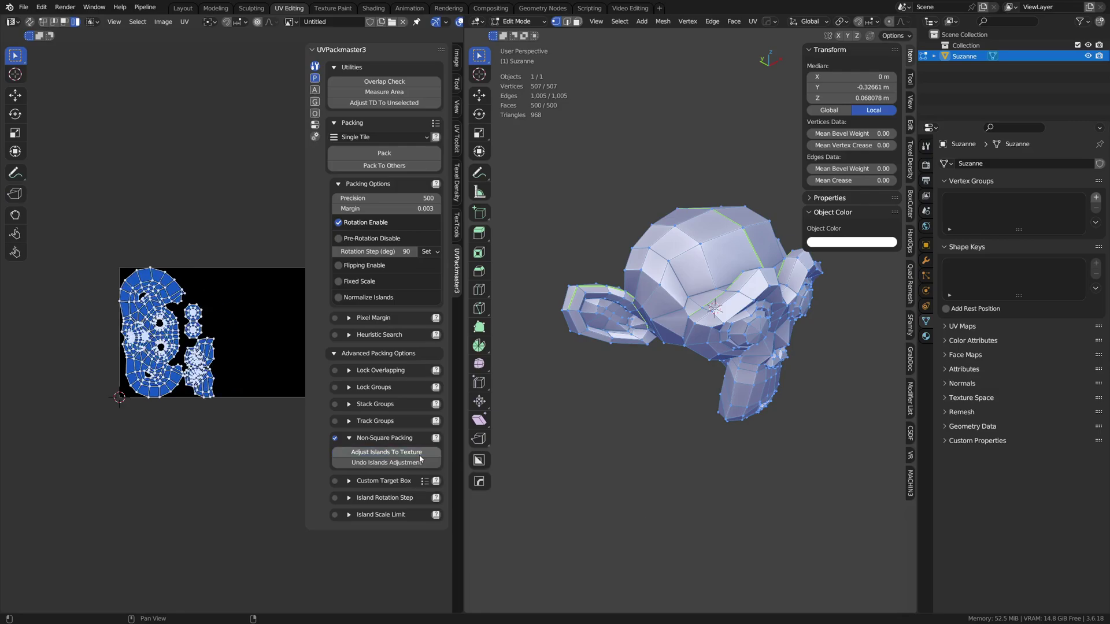
{"action": "left_click", "coordinate": [420, 460]}
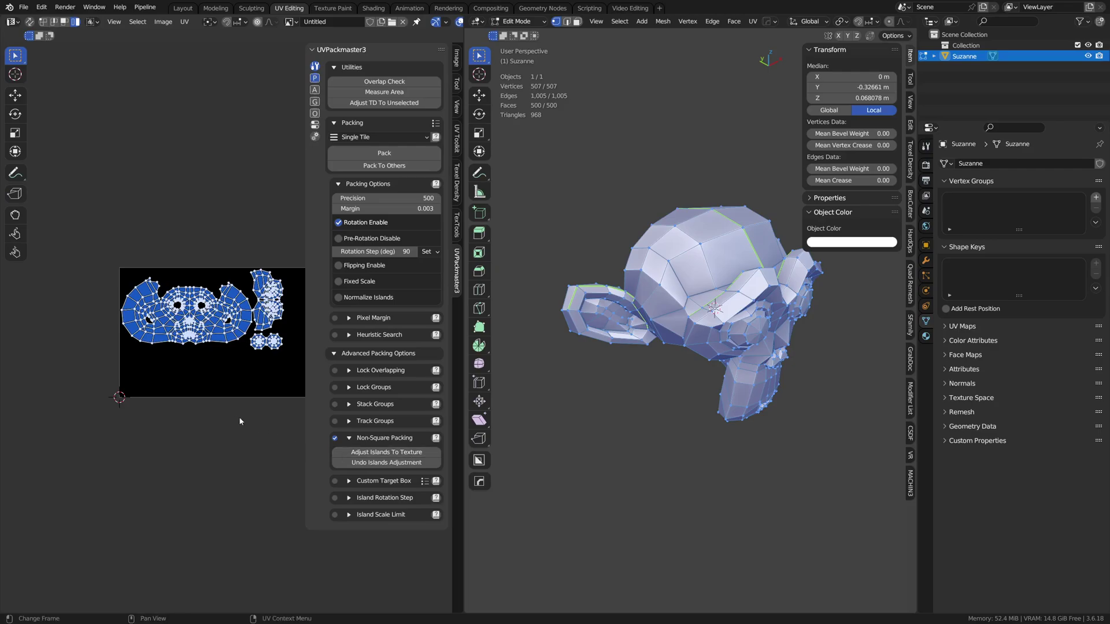
{"action": "middle_click_drag", "start_coordinate": [240, 396], "coordinate": [153, 397]}
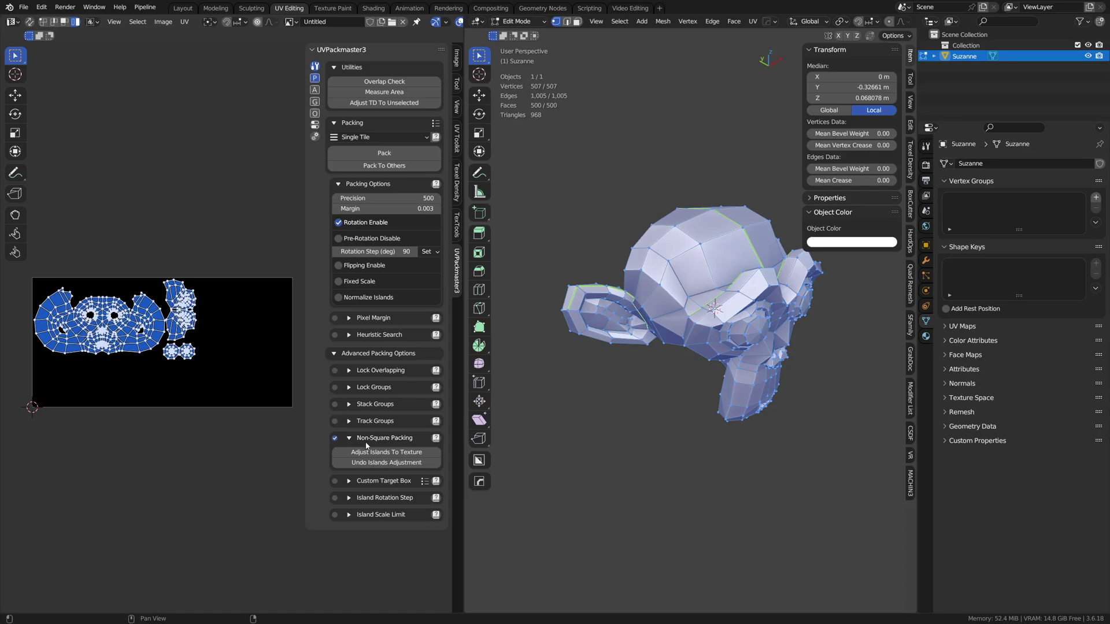
Trial-pack the islands with Non-Square Packing off and on, undoing and redoing until they span the wide texture.
{"action": "left_click", "coordinate": [335, 438]}
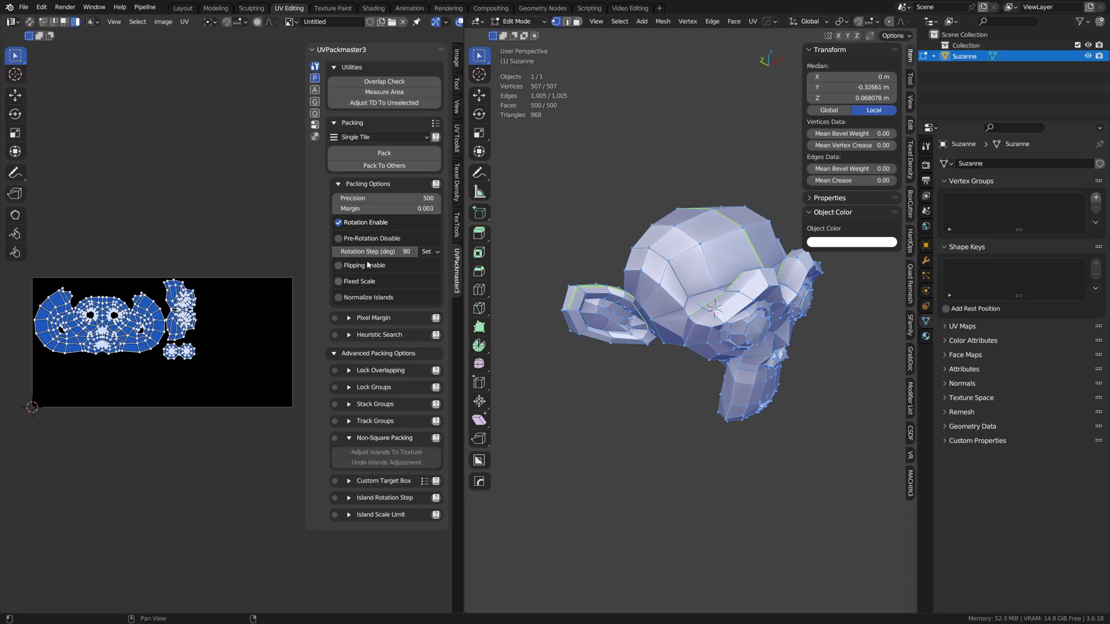
{"action": "left_click", "coordinate": [384, 153]}
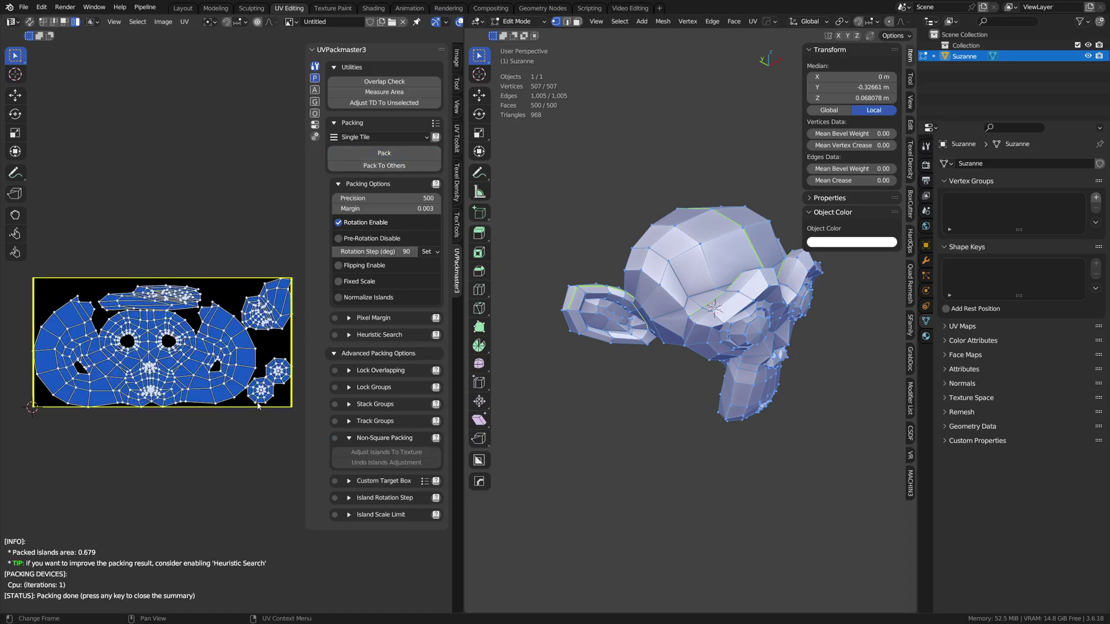
{"action": "key", "text": "Escape"}
{"action": "key", "text": "ctrl+z"}
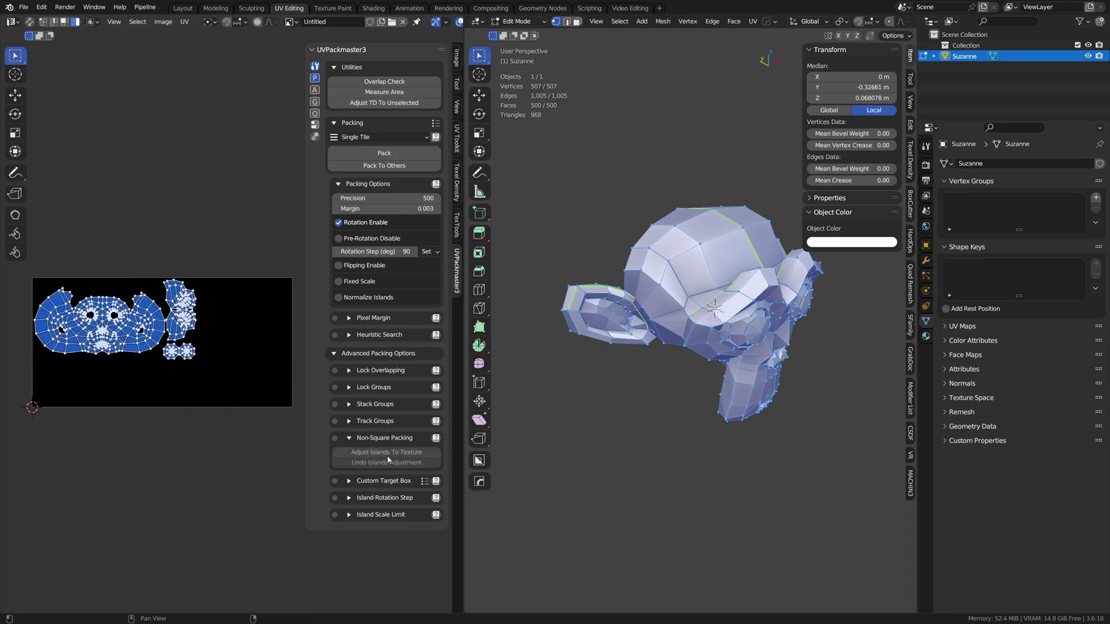
{"action": "left_click", "coordinate": [335, 437]}
{"action": "left_click", "coordinate": [387, 154]}
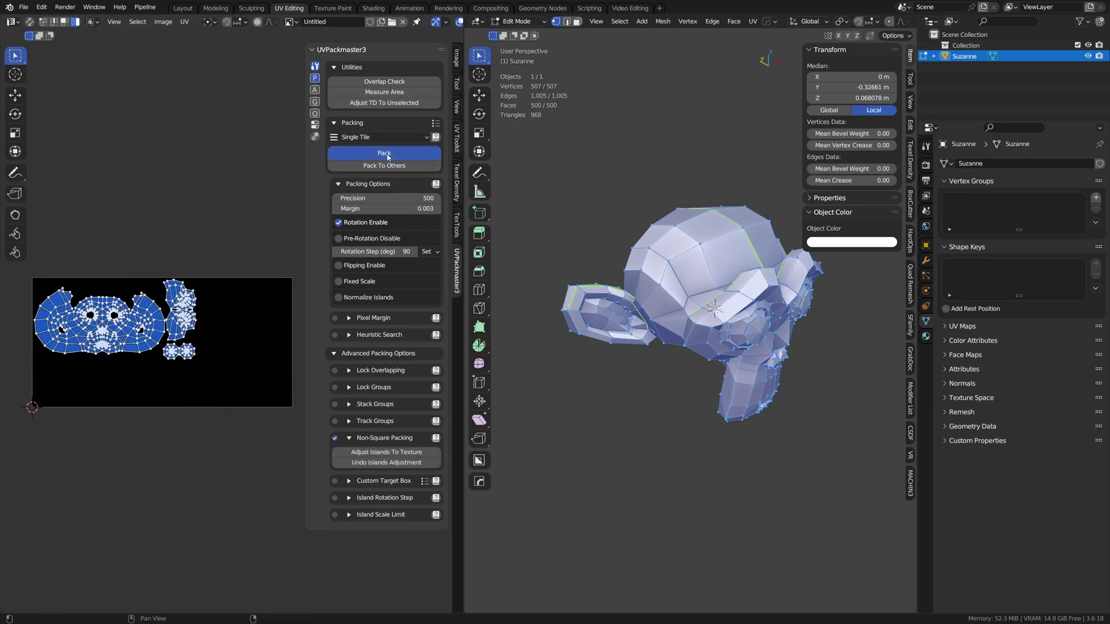
{"action": "left_click", "coordinate": [336, 439]}
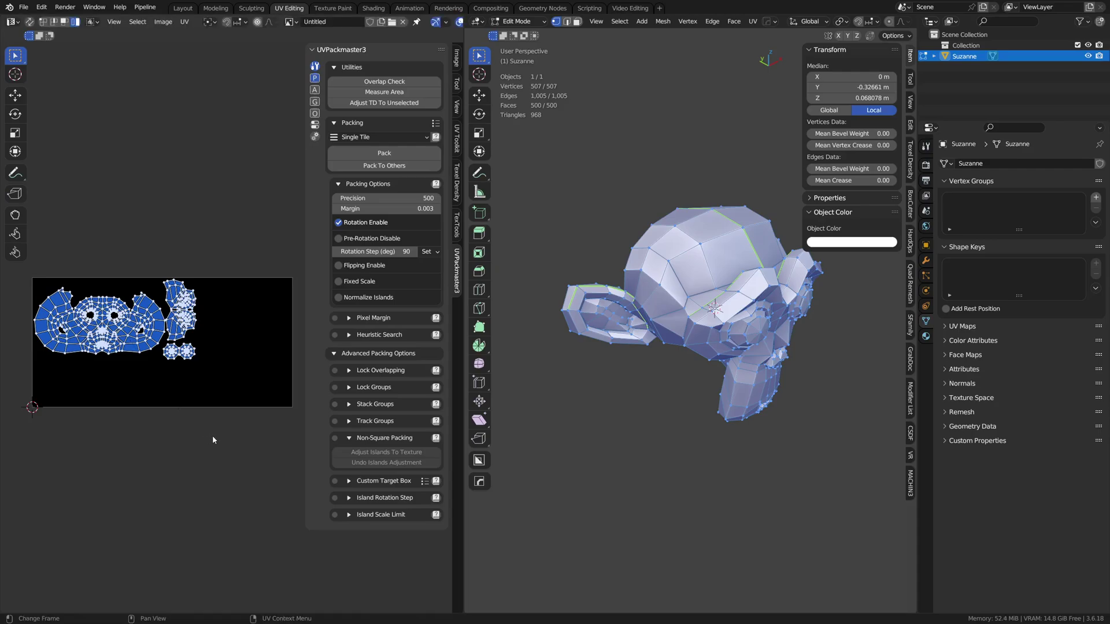
{"action": "key", "text": "ctrl+p"}
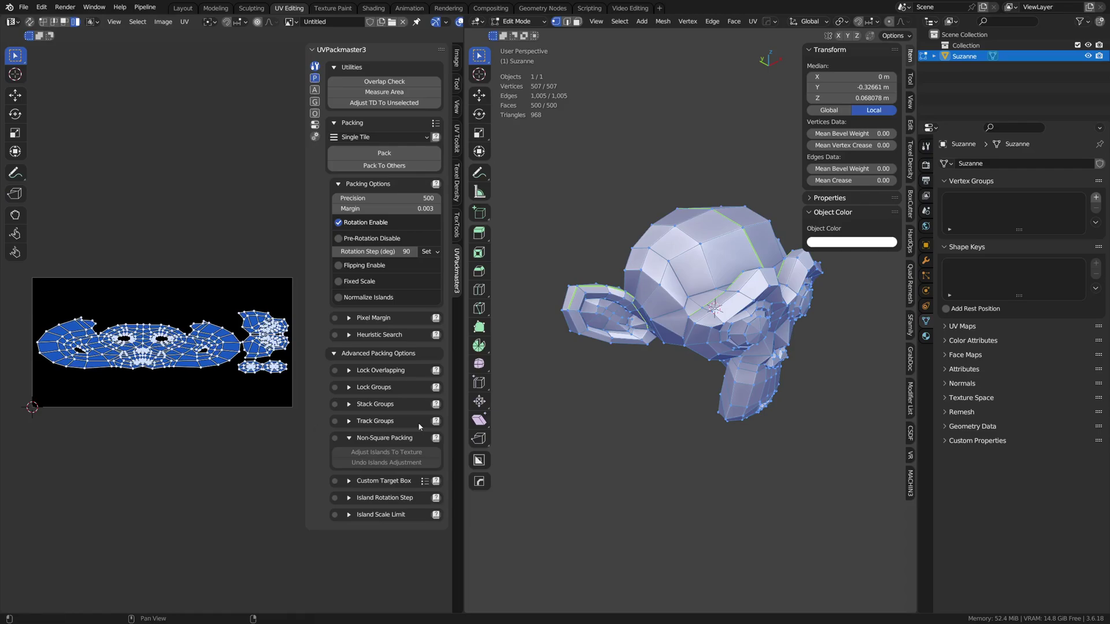
In Object Mode, delete Suzanne and add a new Monkey mesh in its place.
{"action": "key", "text": "ctrl+Tab"}
{"action": "left_click", "coordinate": [508, 414]}
{"action": "key", "text": "x"}
{"action": "left_click", "coordinate": [610, 367]}
{"action": "key", "text": "shift+a"}
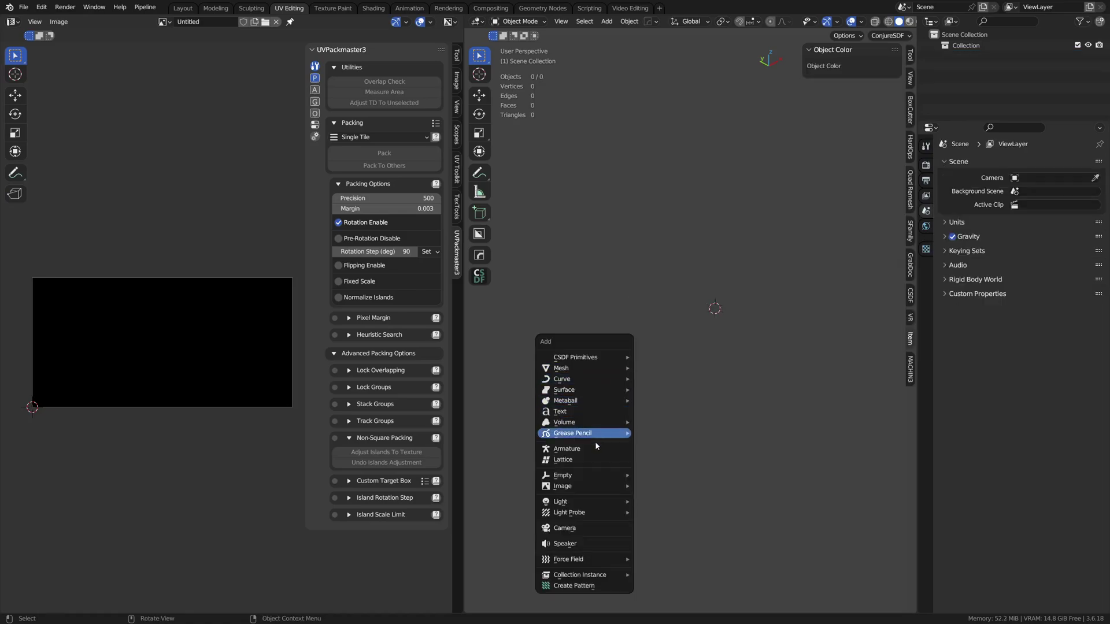
{"action": "mouse_move", "coordinate": [594, 422]}
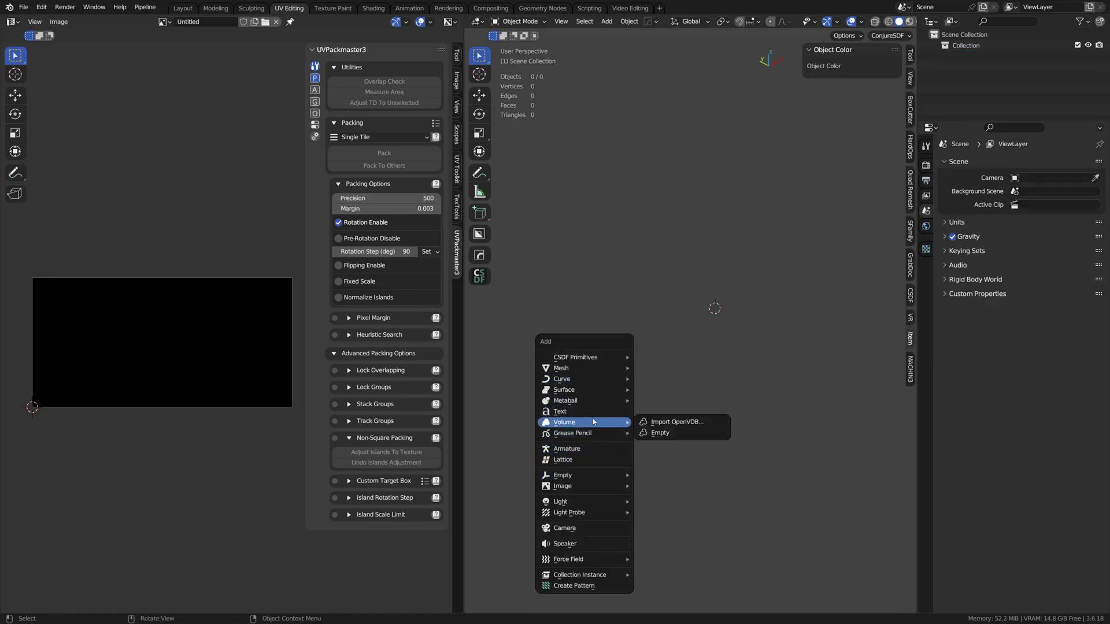
{"action": "mouse_move", "coordinate": [601, 368]}
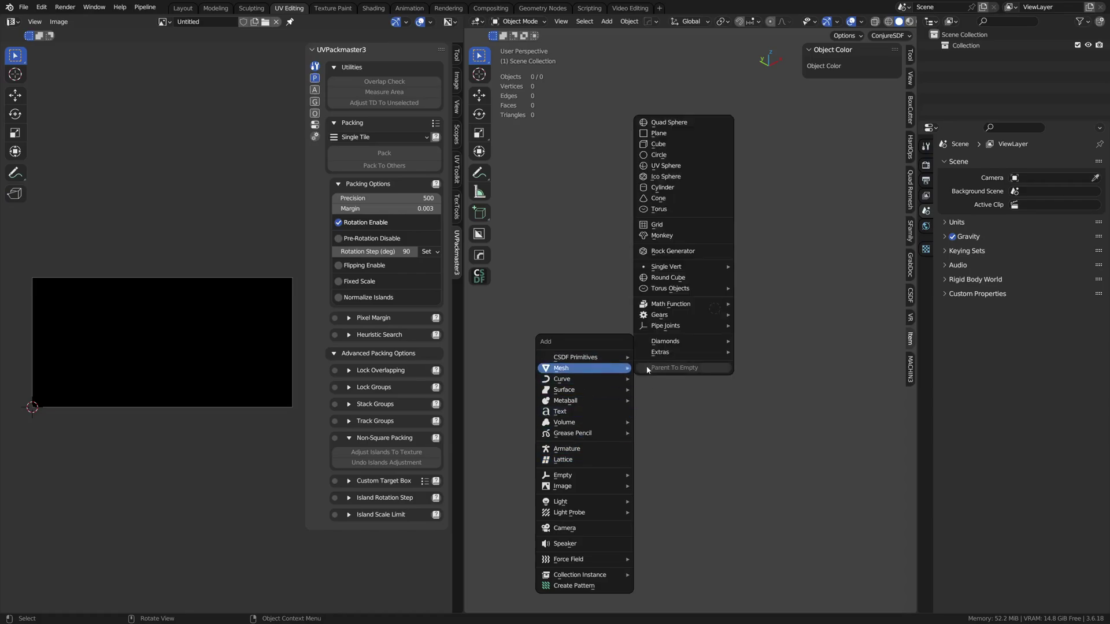
{"action": "left_click", "coordinate": [662, 235]}
In Edit Mode, select all UVs and adjust the islands to the texture with Non-Square Packing on.
{"action": "key", "text": "ctrl+Tab"}
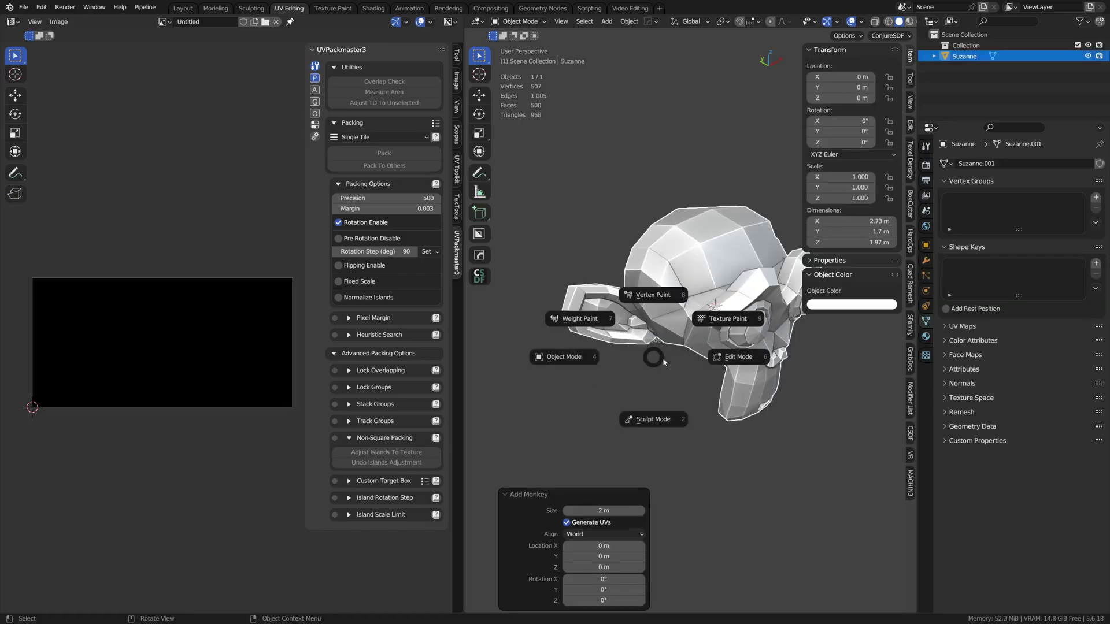
{"action": "left_click", "coordinate": [685, 359]}
{"action": "key", "text": "a"}
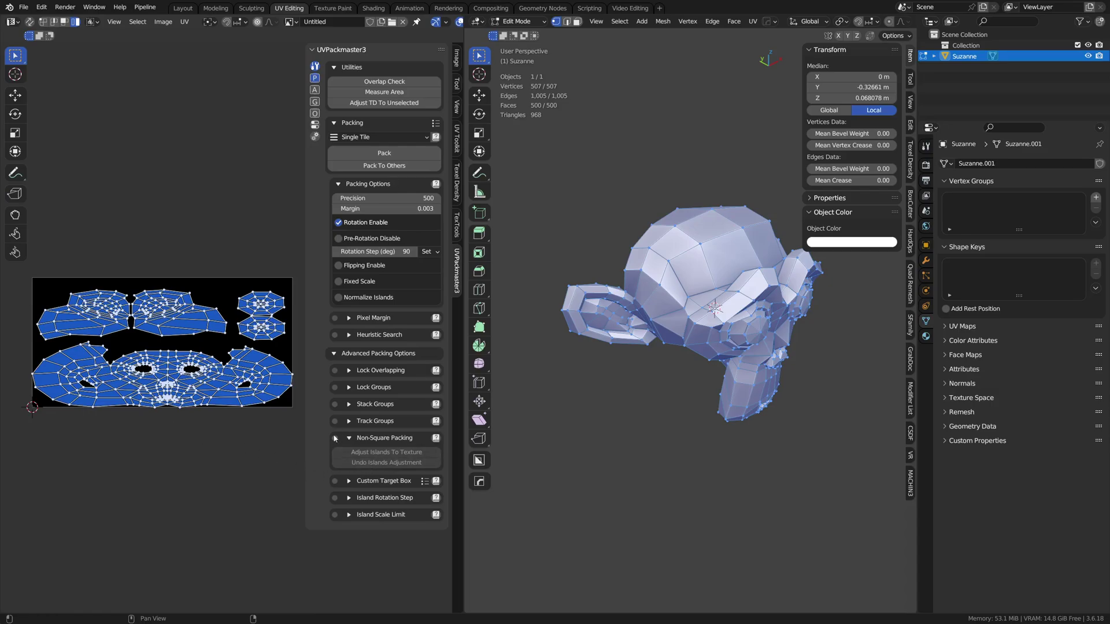
{"action": "left_click", "coordinate": [336, 439]}
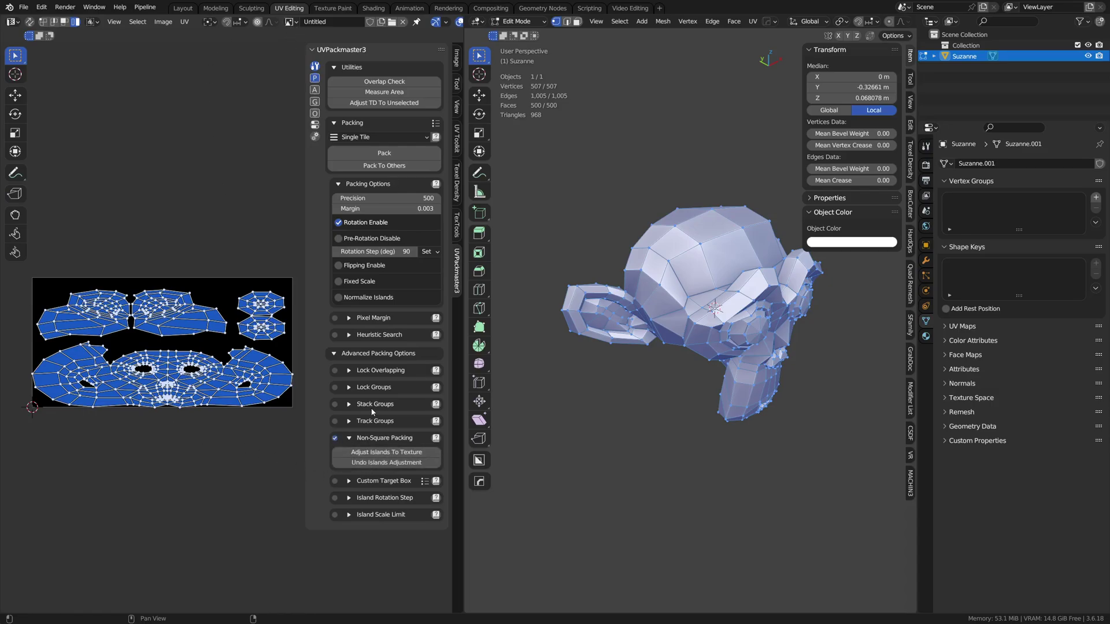
{"action": "left_click", "coordinate": [378, 454]}
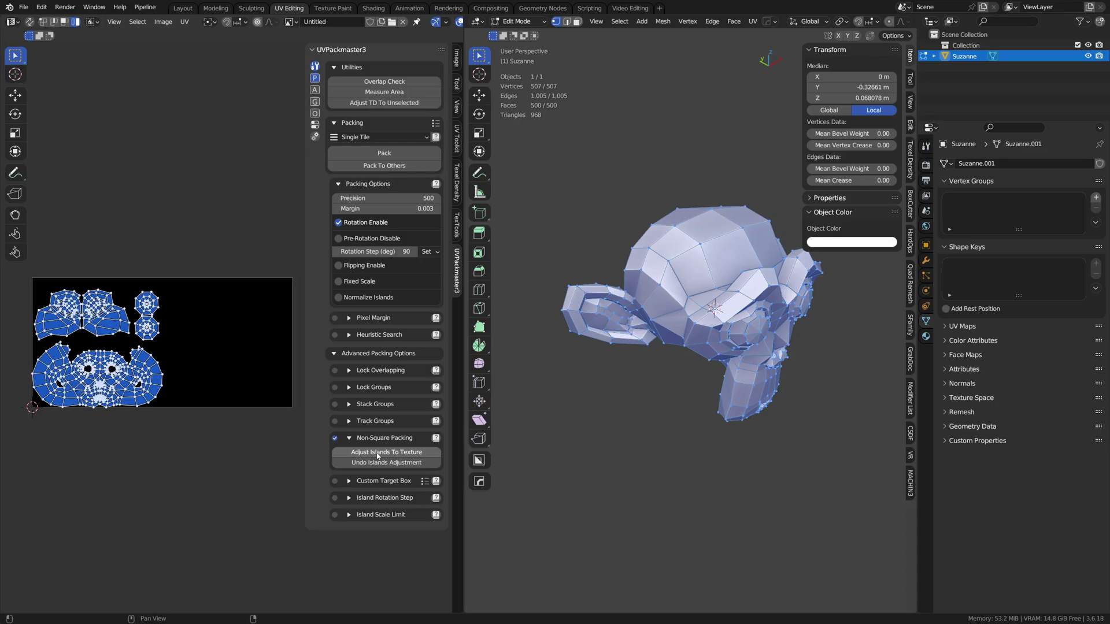
Pack the monkey's islands, undo, repack, then repack with the margin raised to 0.026.
{"action": "left_click", "coordinate": [384, 154]}
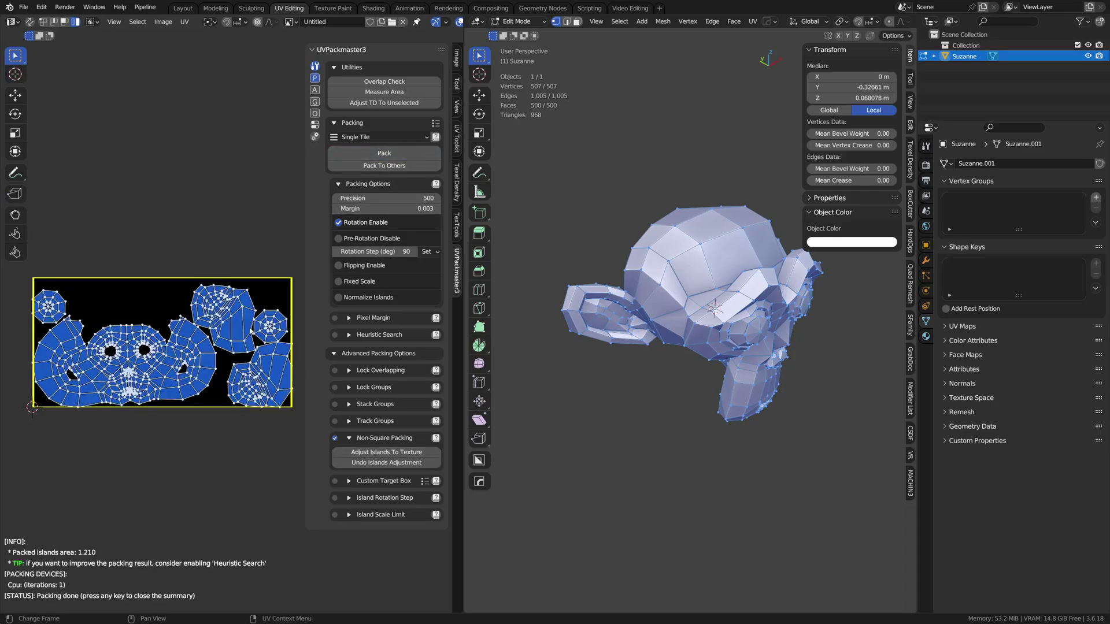
{"action": "key", "text": "ctrl"}
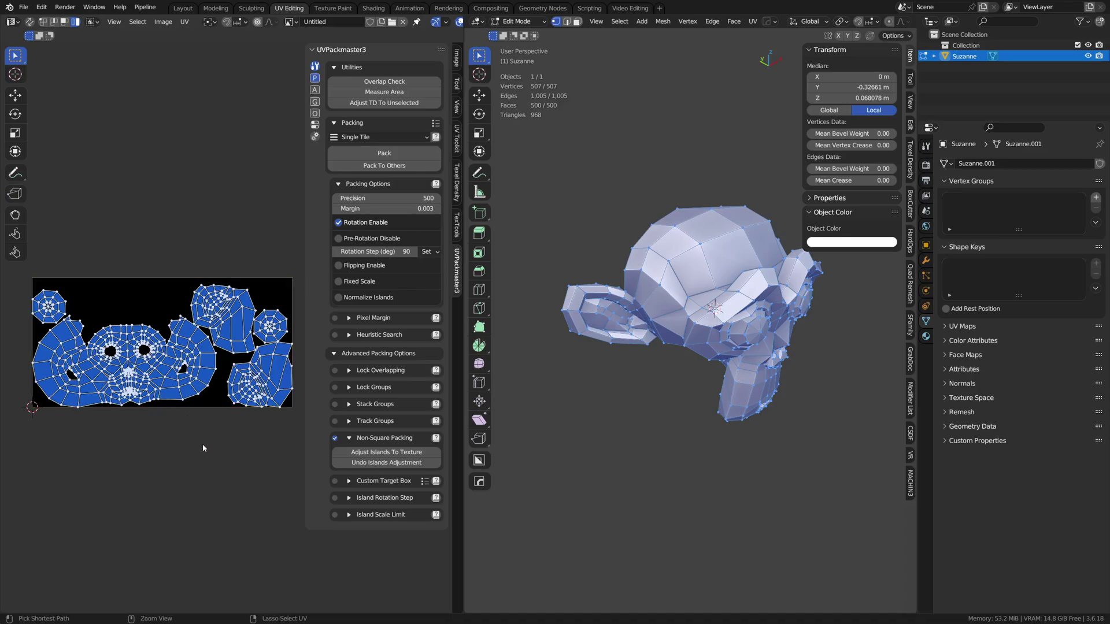
{"action": "key", "text": "ctrl+z"}
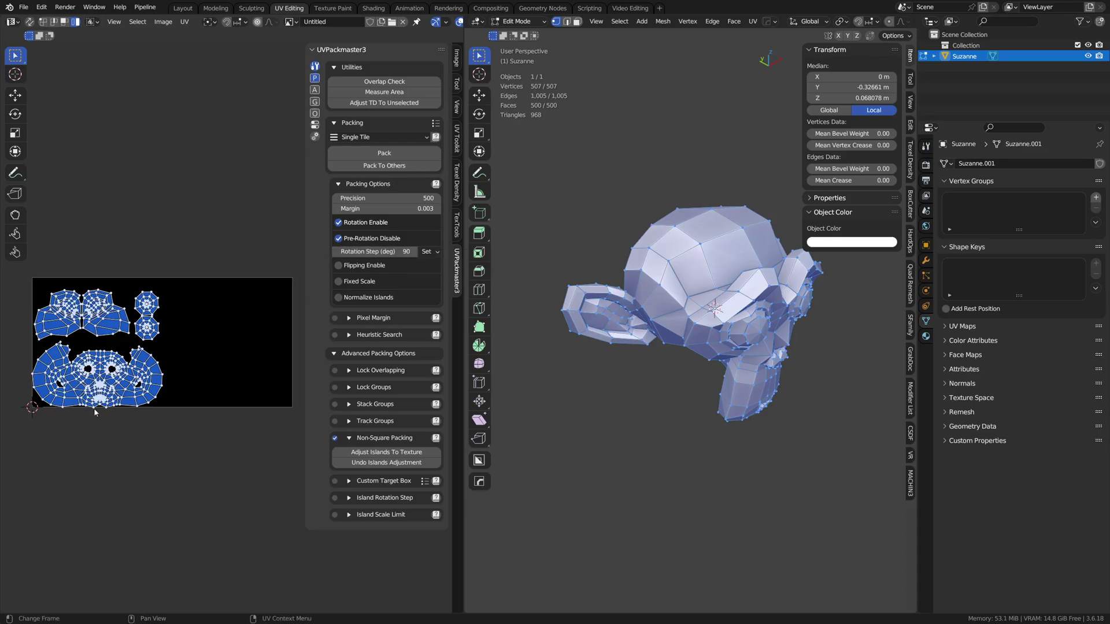
{"action": "left_click", "coordinate": [375, 155]}
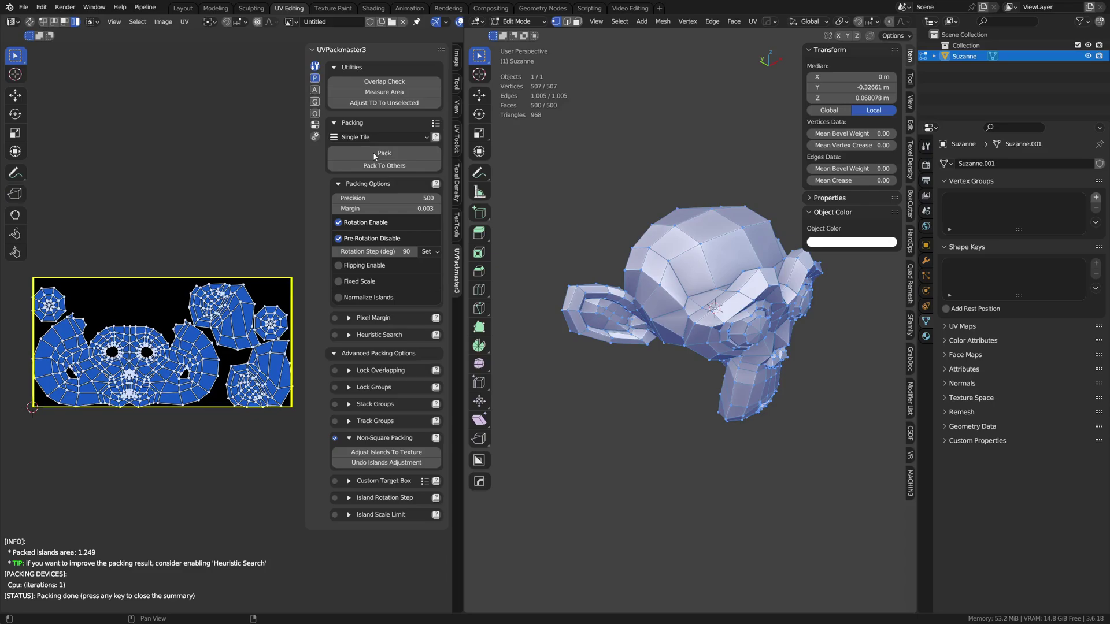
{"action": "left_click_drag", "start_coordinate": [407, 208], "coordinate": [462, 208]}
{"action": "left_click", "coordinate": [384, 153]}
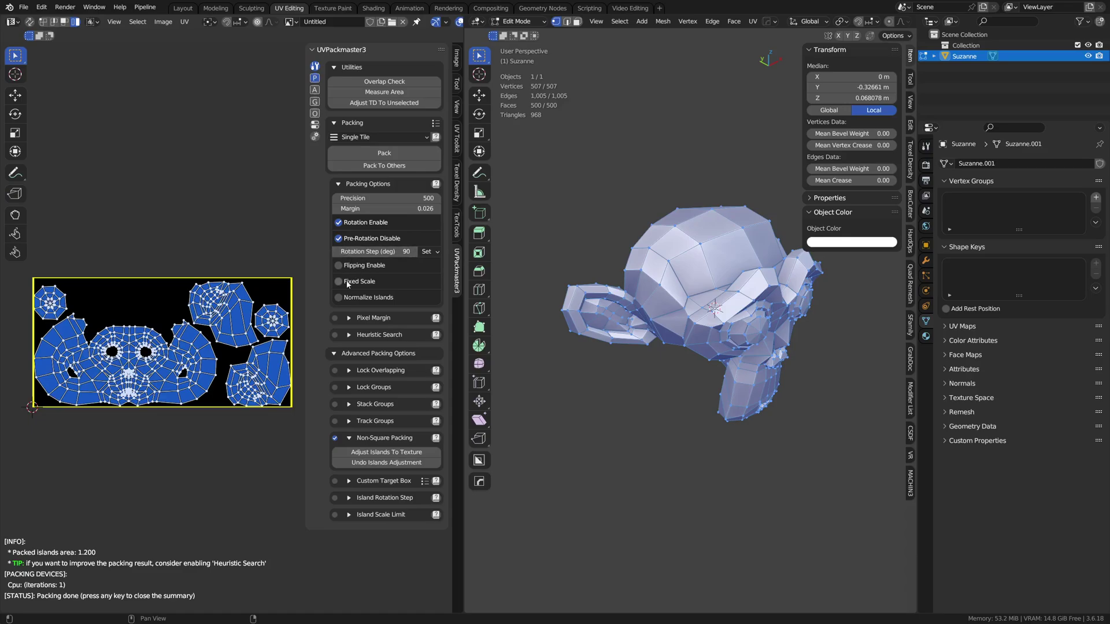
Enable Pixel Margin at 16 px and repack the monkey's islands across the 2:1 texture.
{"action": "left_click", "coordinate": [335, 318]}
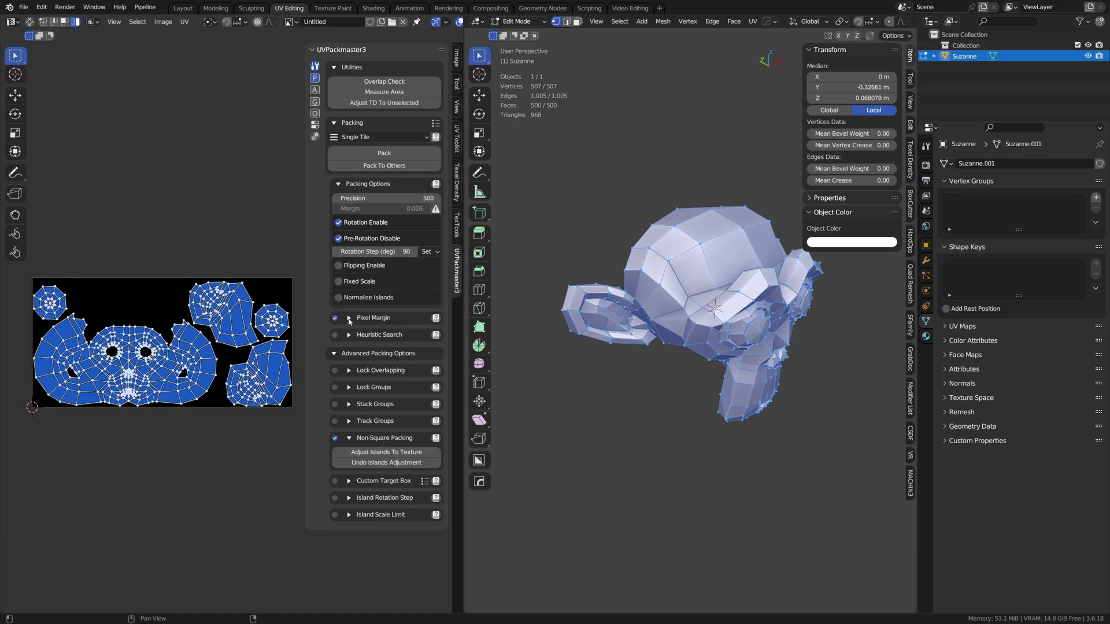
{"action": "left_click", "coordinate": [348, 318]}
{"action": "left_click", "coordinate": [417, 334]}
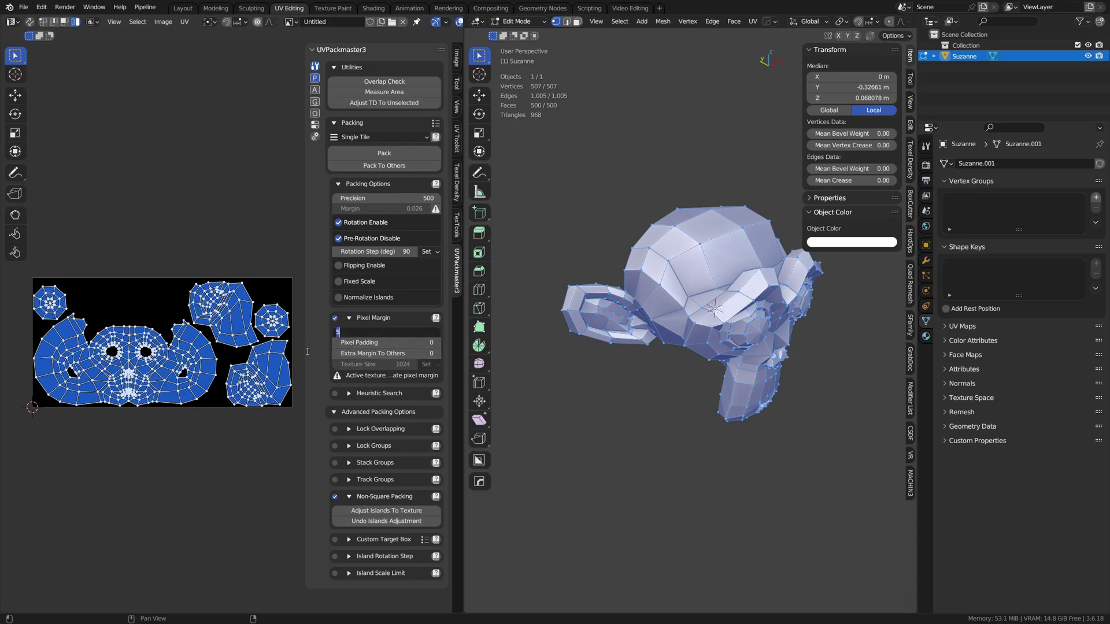
{"action": "type", "text": "16"}
{"action": "key", "text": "Return"}
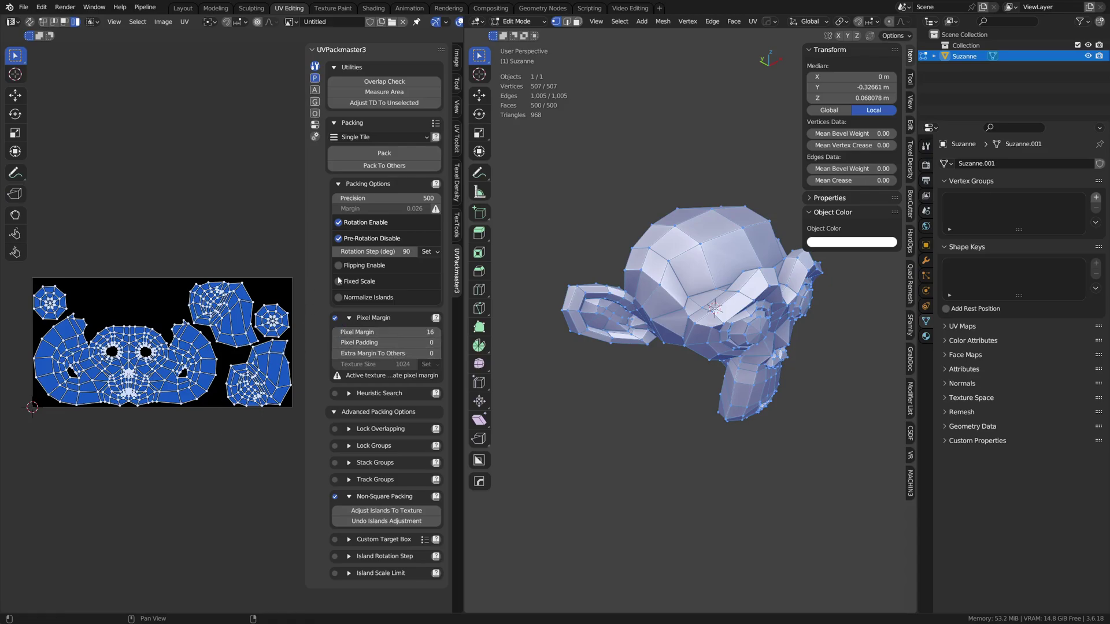
{"action": "left_click", "coordinate": [385, 153]}
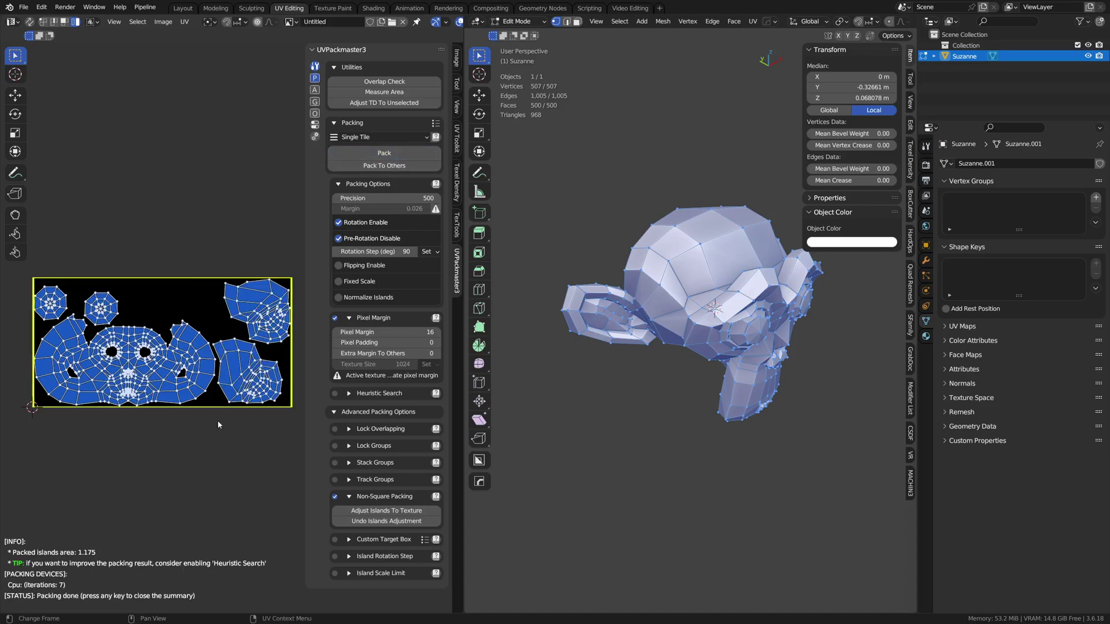
{"action": "scroll", "coordinate": [220, 452], "scroll_direction": "up", "scroll_amount": 5}
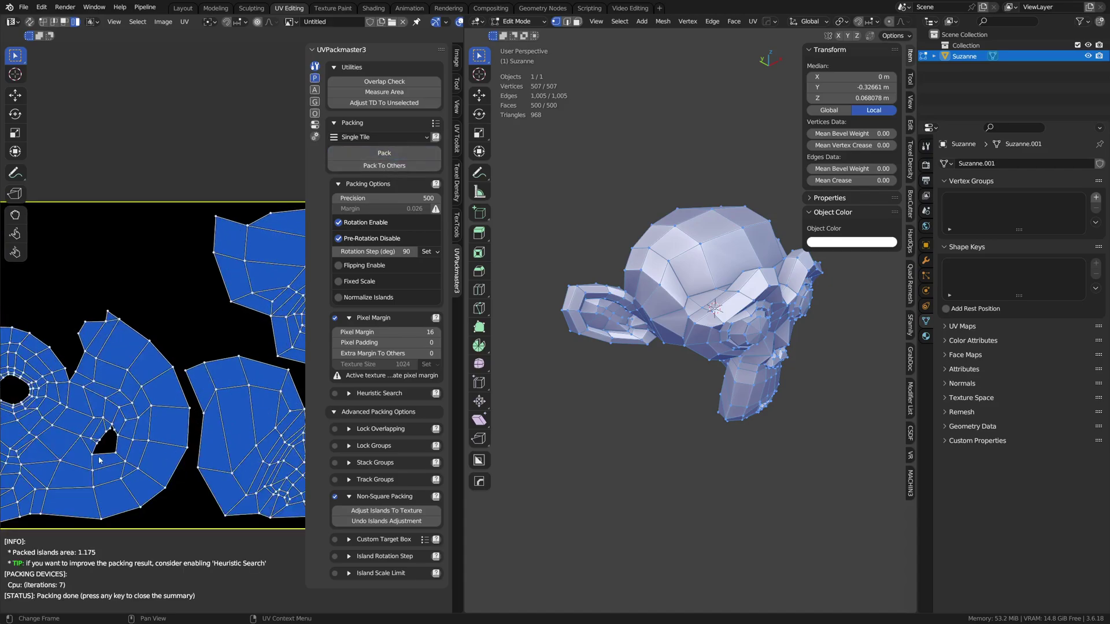
{"action": "scroll", "coordinate": [157, 440], "scroll_direction": "down", "scroll_amount": 5}
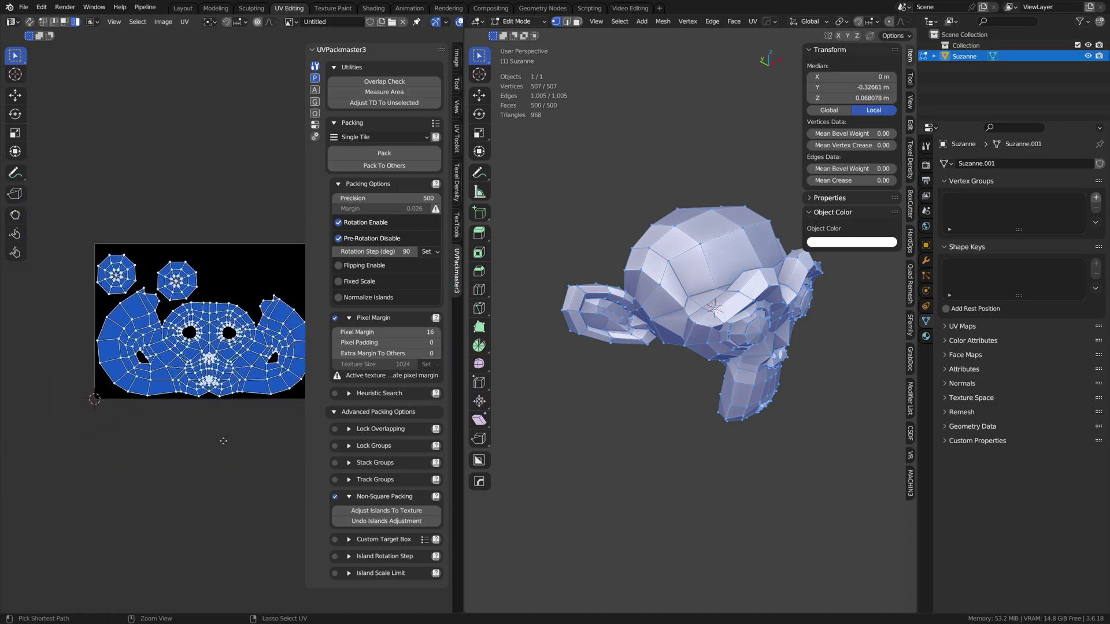
{"action": "scroll", "coordinate": [203, 425], "scroll_direction": "up", "scroll_amount": 4}
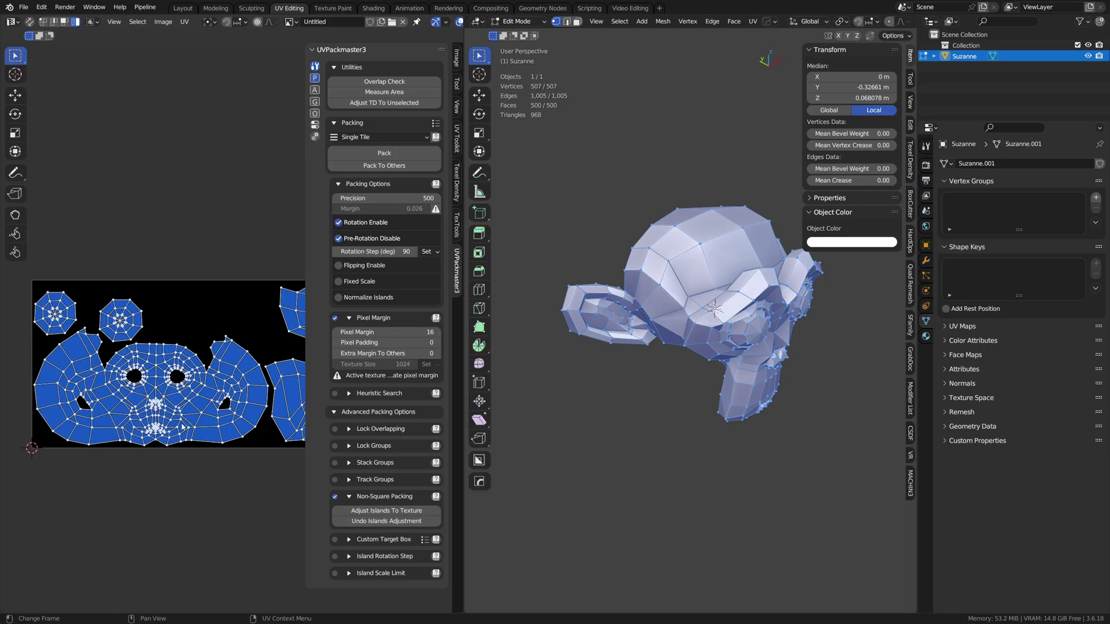
Show the TexTools panel and clear the current UV selection.
{"action": "left_click", "coordinate": [459, 225]}
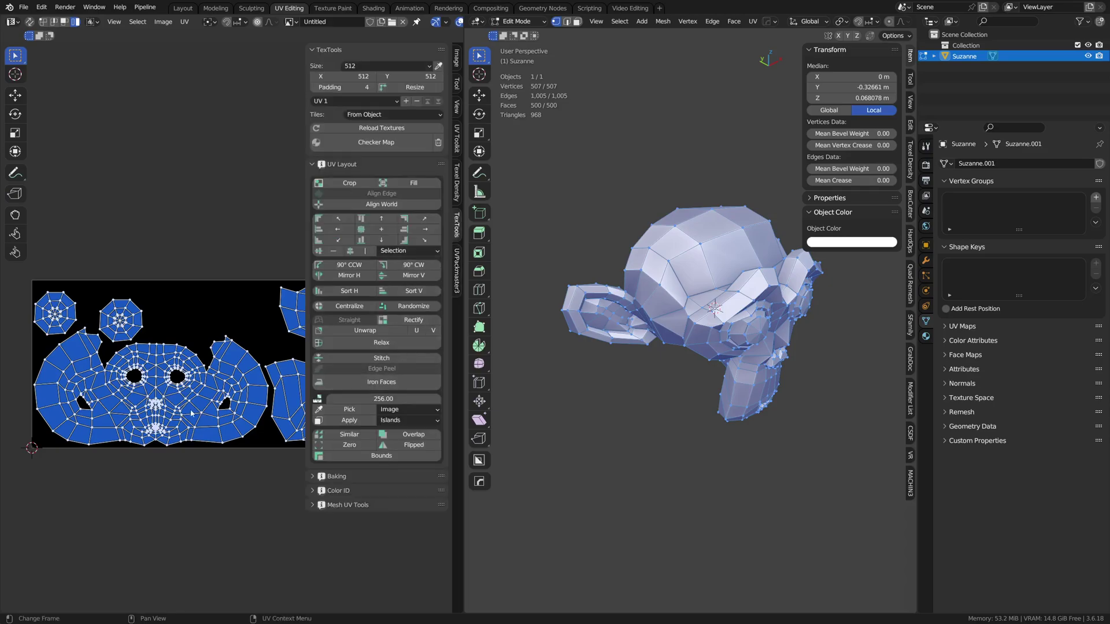
{"action": "scroll", "coordinate": [215, 363], "scroll_direction": "up", "scroll_amount": 3}
{"action": "scroll", "coordinate": [242, 423], "scroll_direction": "down", "scroll_amount": 2}
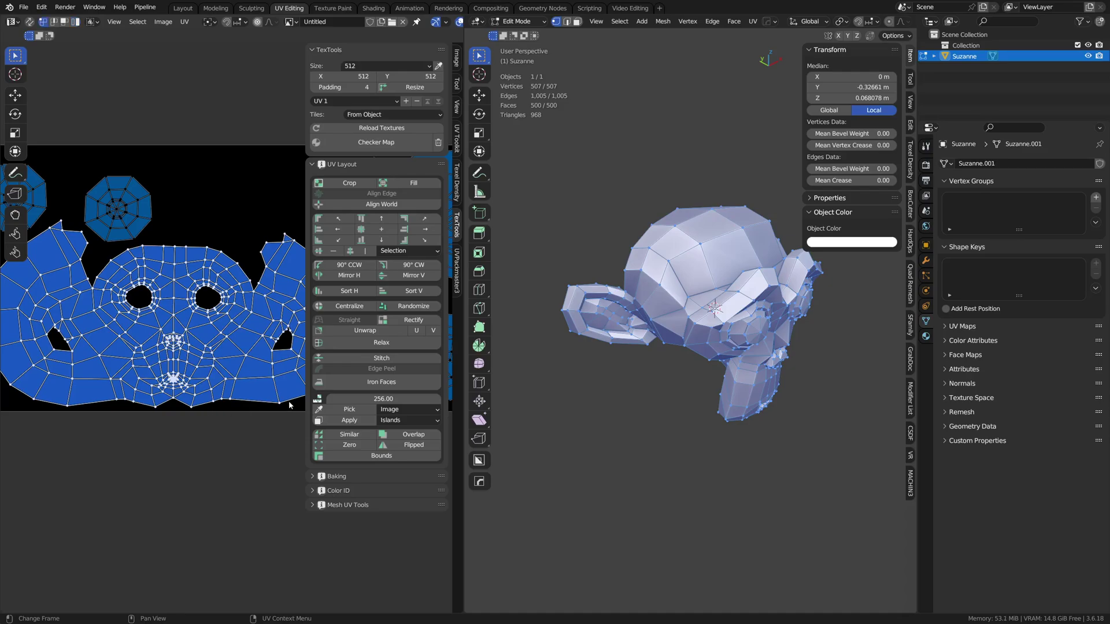
{"action": "left_click", "coordinate": [68, 428]}
{"action": "left_click", "coordinate": [67, 405]}
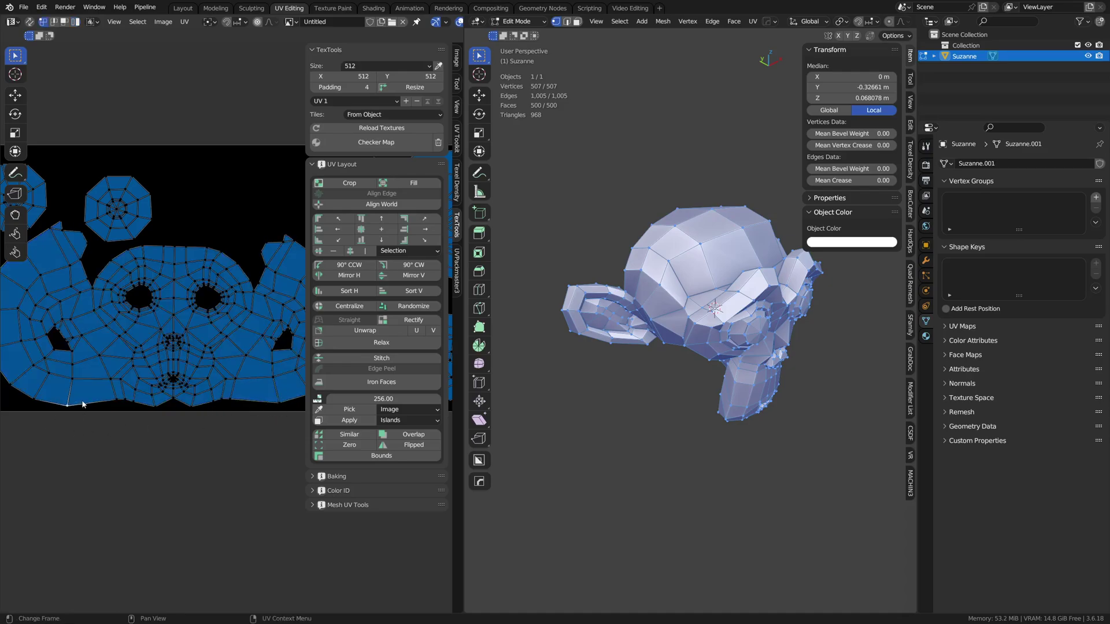
{"action": "left_click", "coordinate": [278, 403]}
Select the face island's centre edge line, scale it to zero width on X, then select all UVs.
{"action": "left_click_drag", "start_coordinate": [150, 431], "coordinate": [204, 256]}
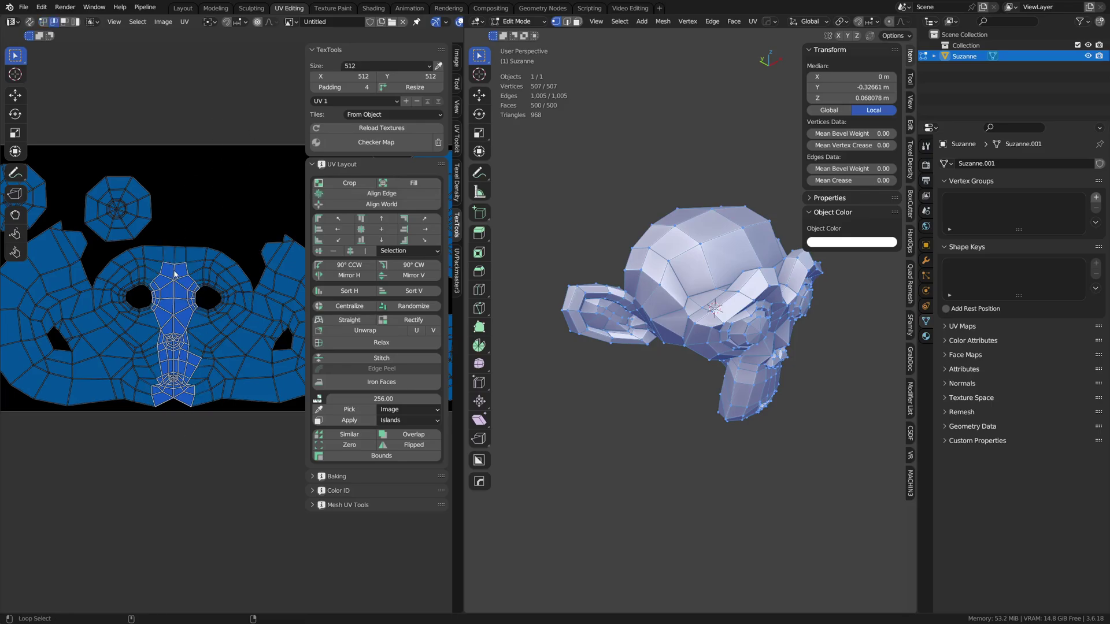
{"action": "left_click", "coordinate": [175, 329], "text": "alt"}
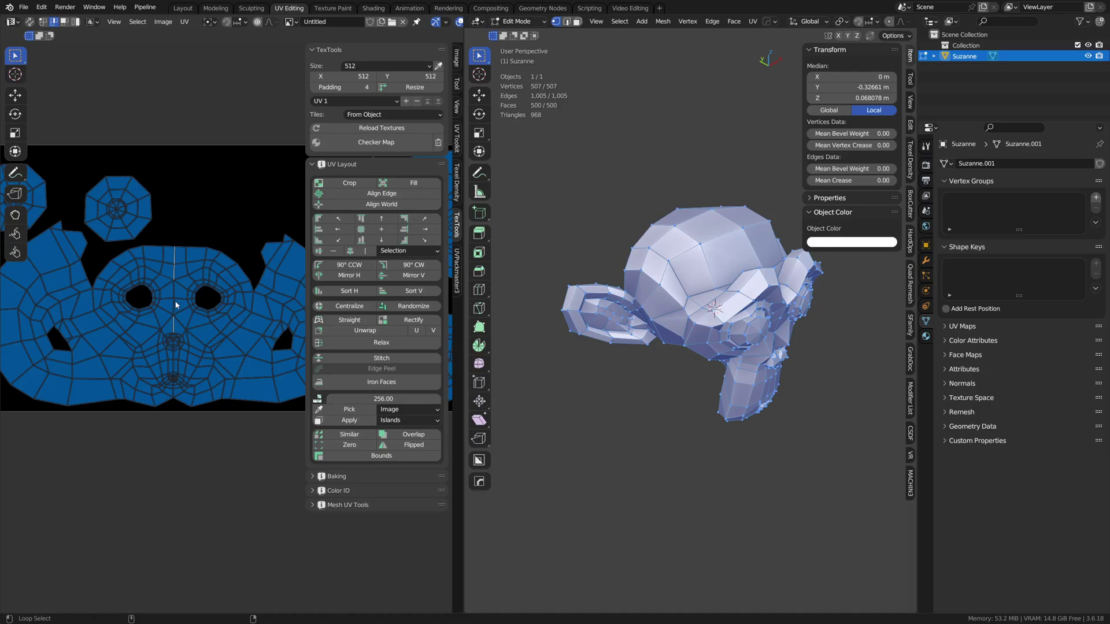
{"action": "left_click", "coordinate": [172, 321], "text": "alt+shift"}
{"action": "scroll", "coordinate": [167, 350], "scroll_direction": "up", "scroll_amount": 3}
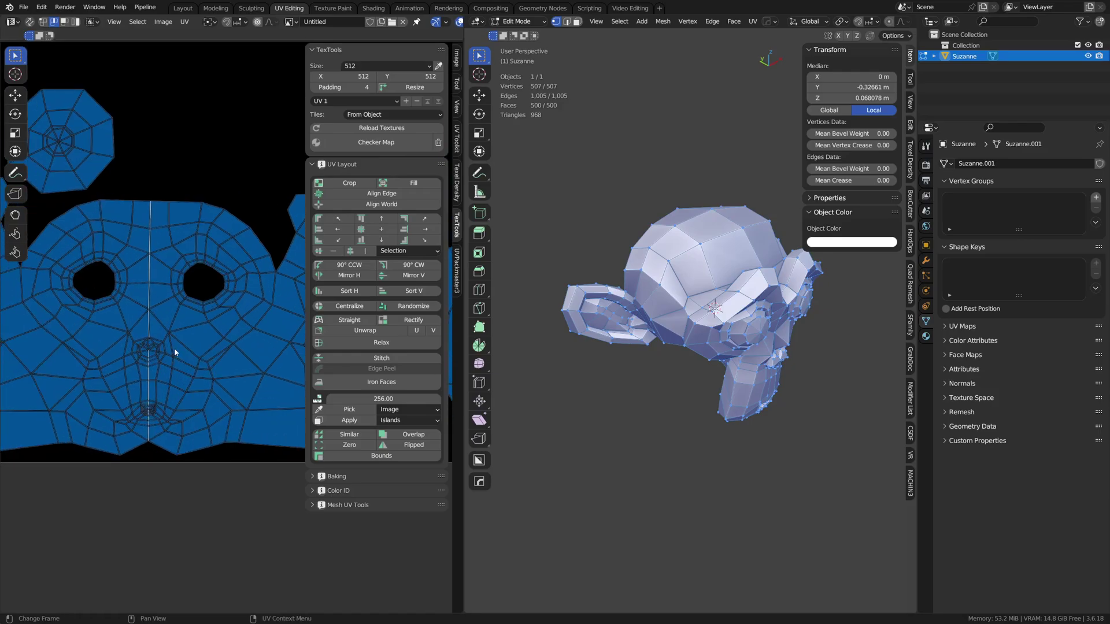
{"action": "scroll", "coordinate": [175, 348], "scroll_direction": "up", "scroll_amount": 2}
{"action": "key", "text": "s"}
{"action": "type", "text": "x"}
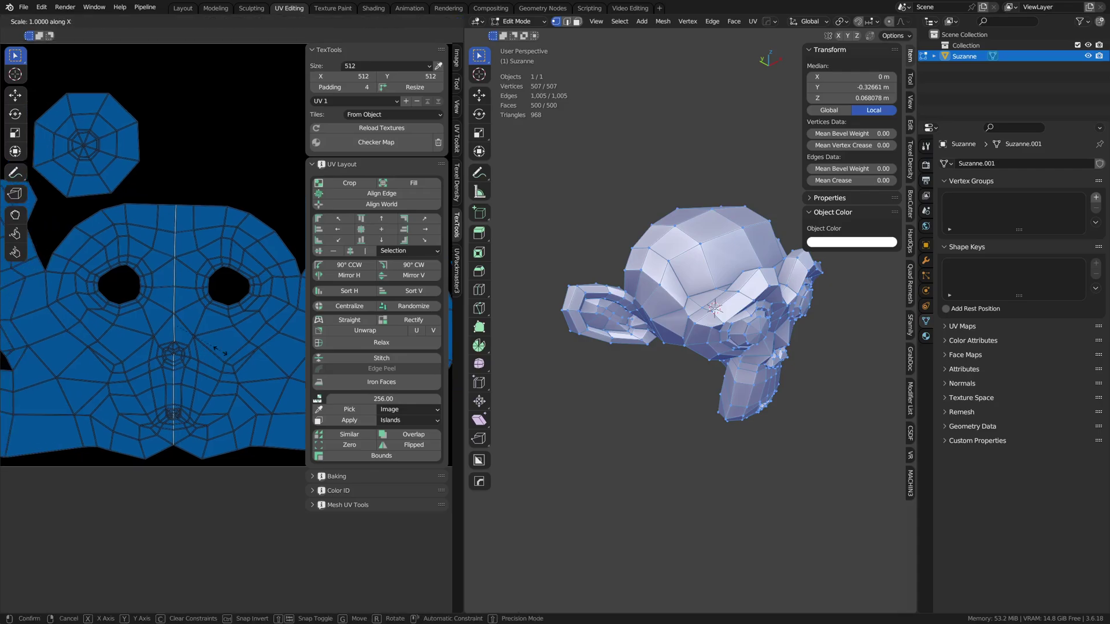
{"action": "type", "text": "0"}
{"action": "key", "text": "Return"}
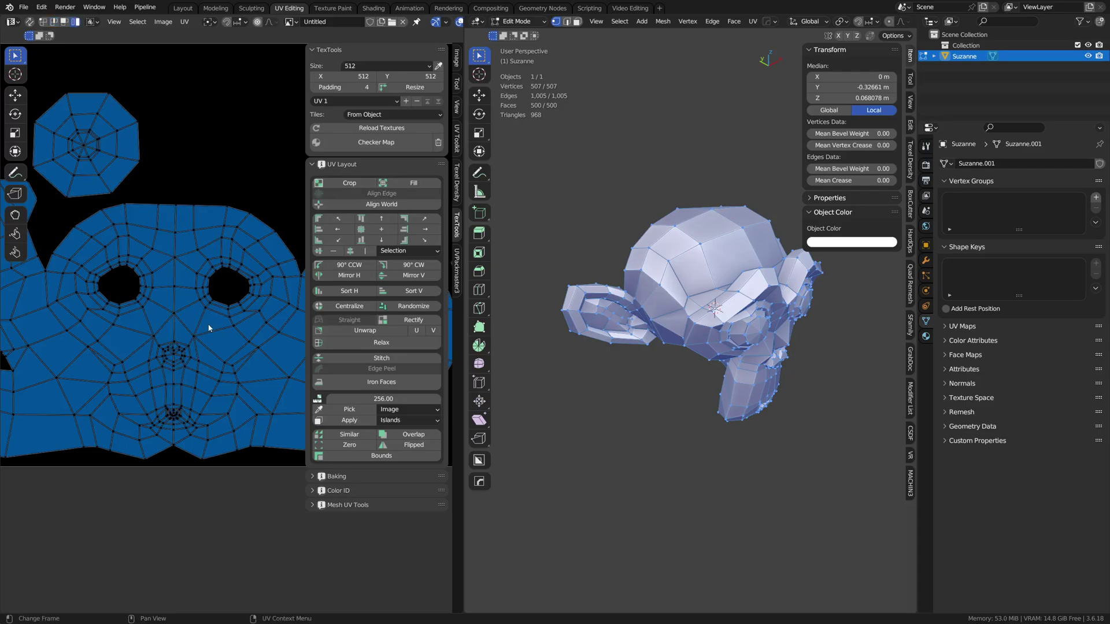
{"action": "key", "text": "a"}
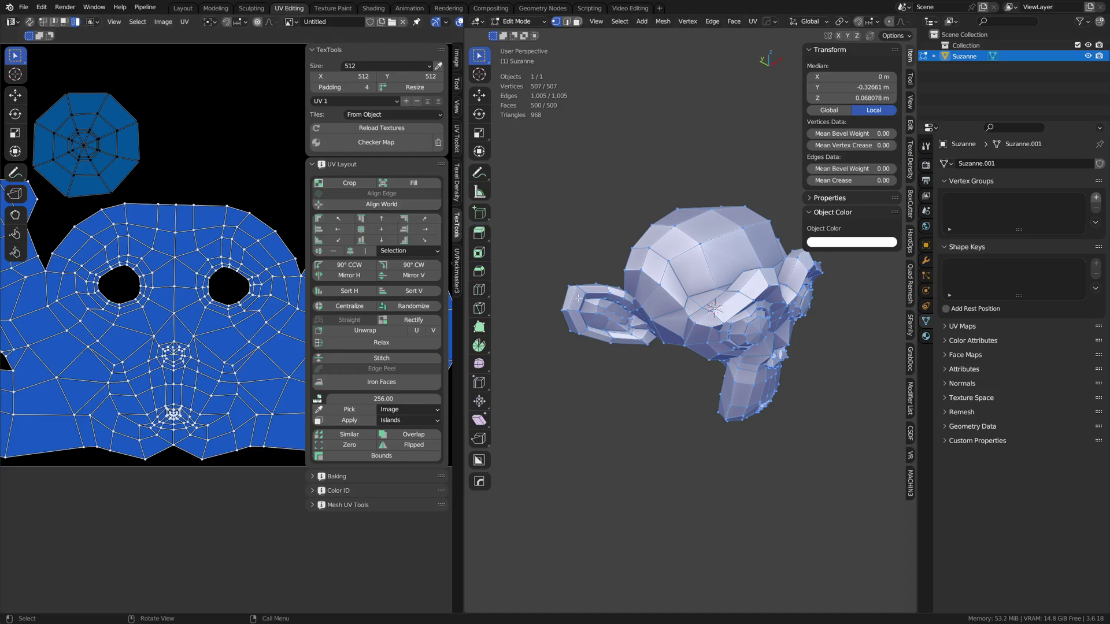
Try and undo Align World, then align the face island to its two selected centre edges.
{"action": "left_click", "coordinate": [392, 208]}
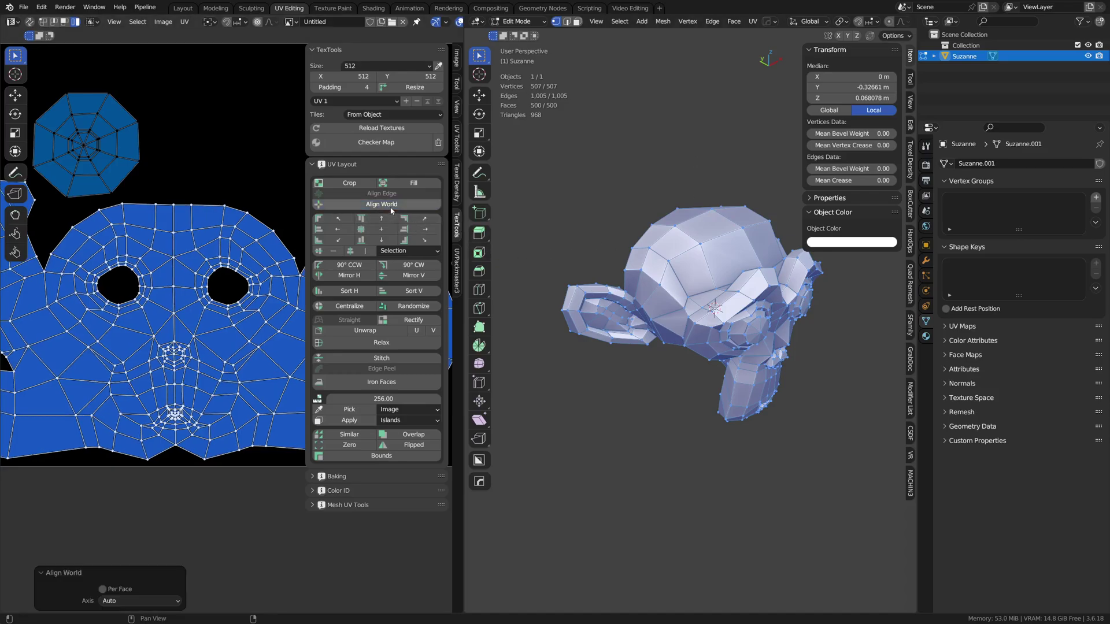
{"action": "key", "text": "ctrl+z"}
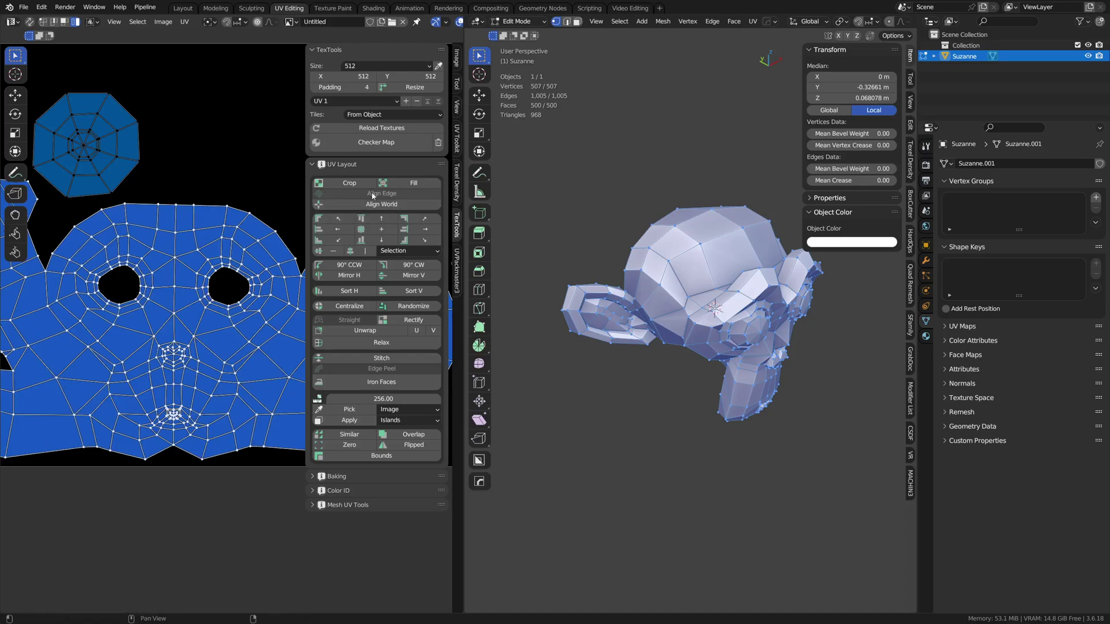
{"action": "key", "text": "2"}
{"action": "left_click", "coordinate": [178, 298]}
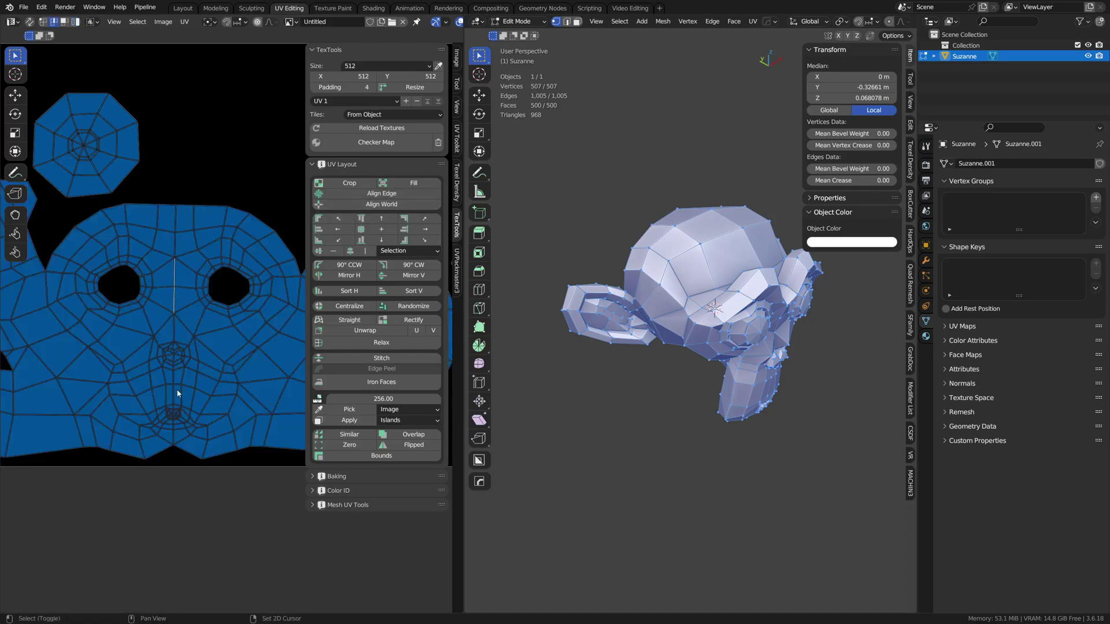
{"action": "left_click", "coordinate": [173, 395], "text": "shift"}
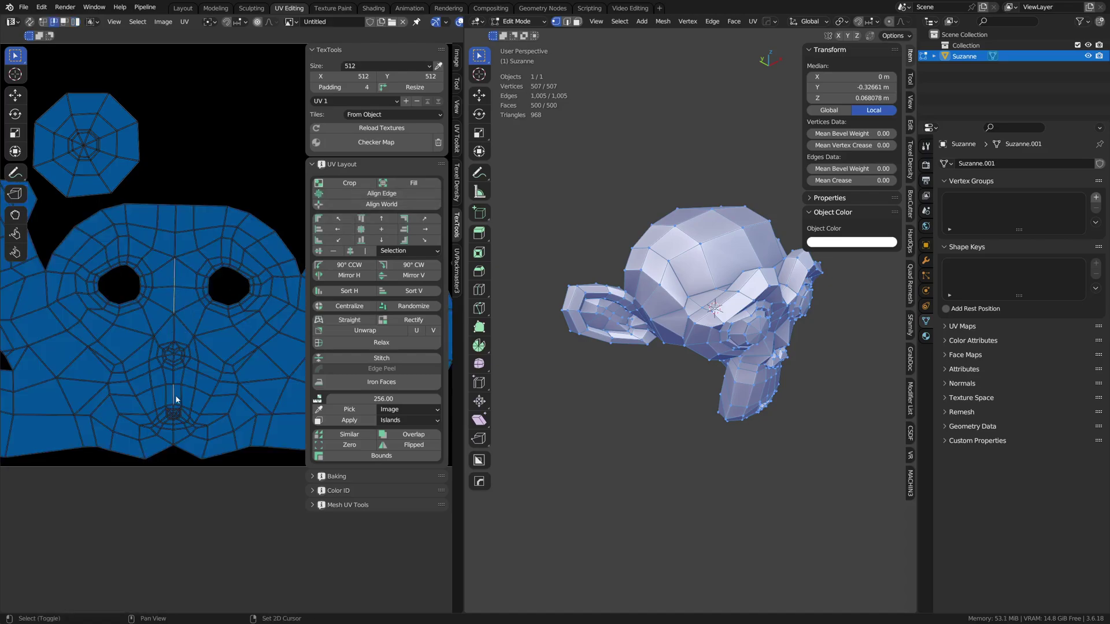
{"action": "left_click", "coordinate": [373, 198]}
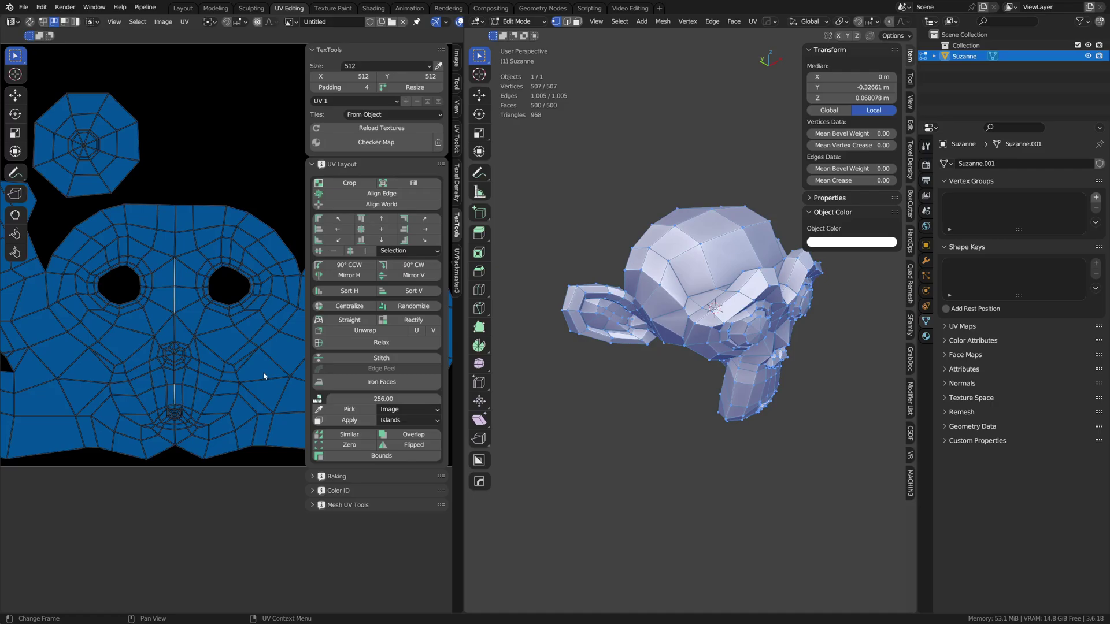
{"action": "scroll", "coordinate": [262, 373], "scroll_direction": "down", "scroll_amount": 4}
{"action": "scroll", "coordinate": [219, 369], "scroll_direction": "up", "scroll_amount": 3}
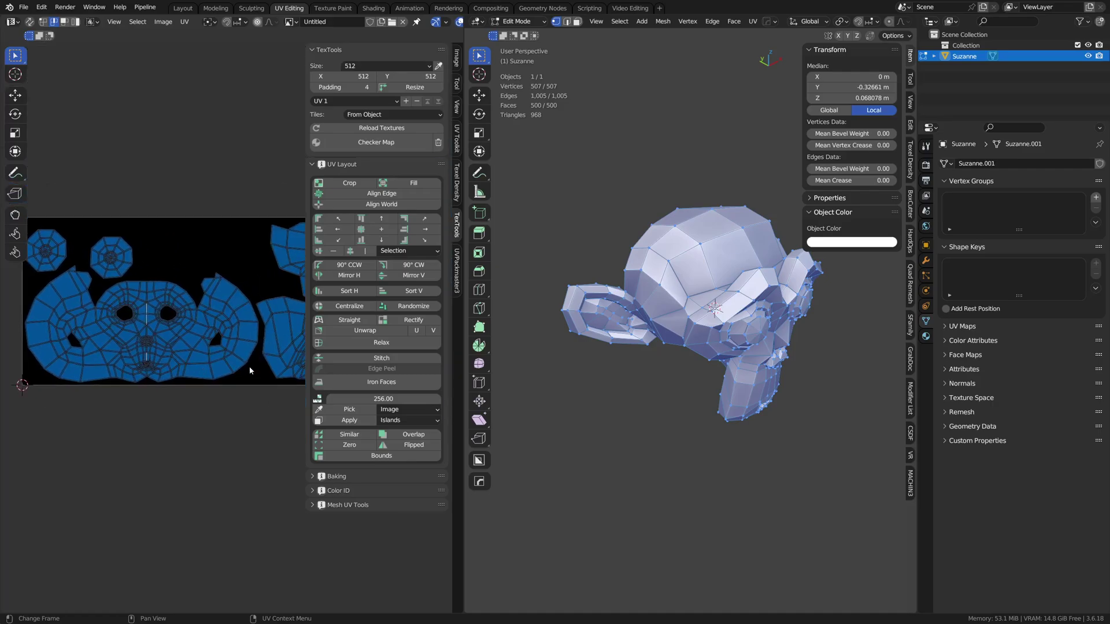
Test edge alignment on a side island, undo it, and frame the whole UV layout.
{"action": "middle_click_drag", "start_coordinate": [249, 371], "coordinate": [179, 370]}
{"action": "scroll", "coordinate": [179, 370], "scroll_direction": "up", "scroll_amount": 3}
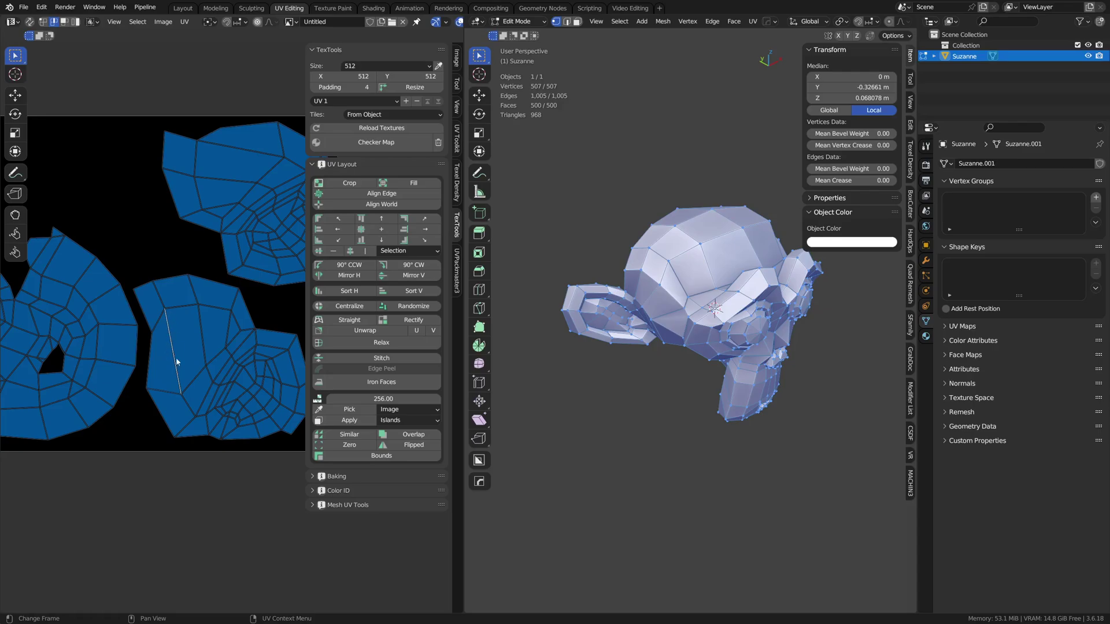
{"action": "left_click", "coordinate": [355, 194]}
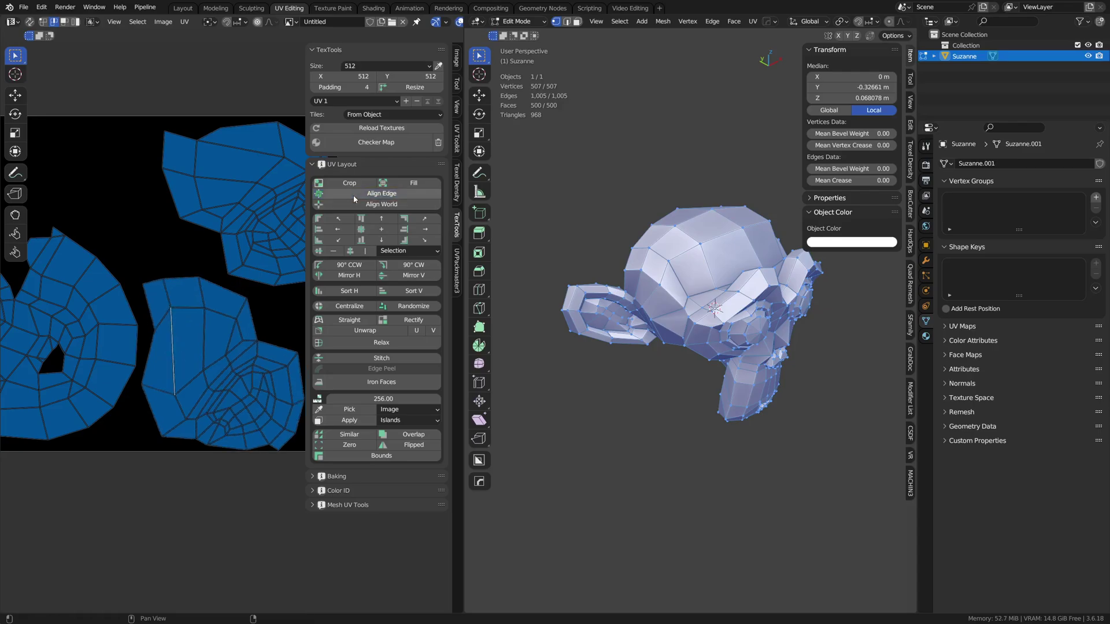
{"action": "left_click", "coordinate": [354, 197]}
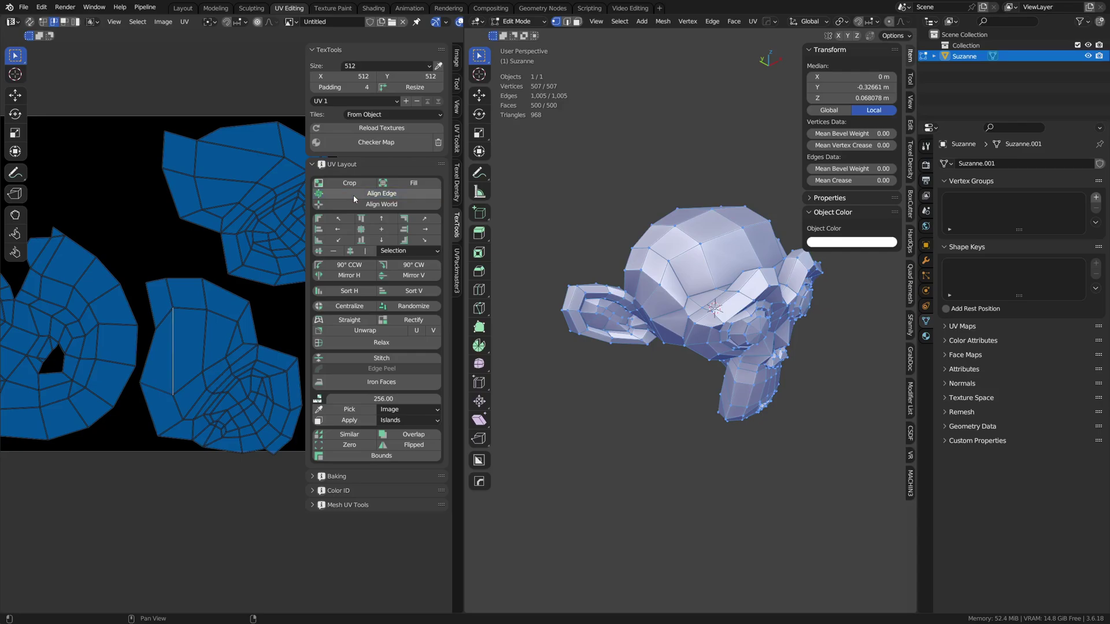
{"action": "key", "text": "ctrl+z"}
{"action": "key", "text": "ctrl+z"}
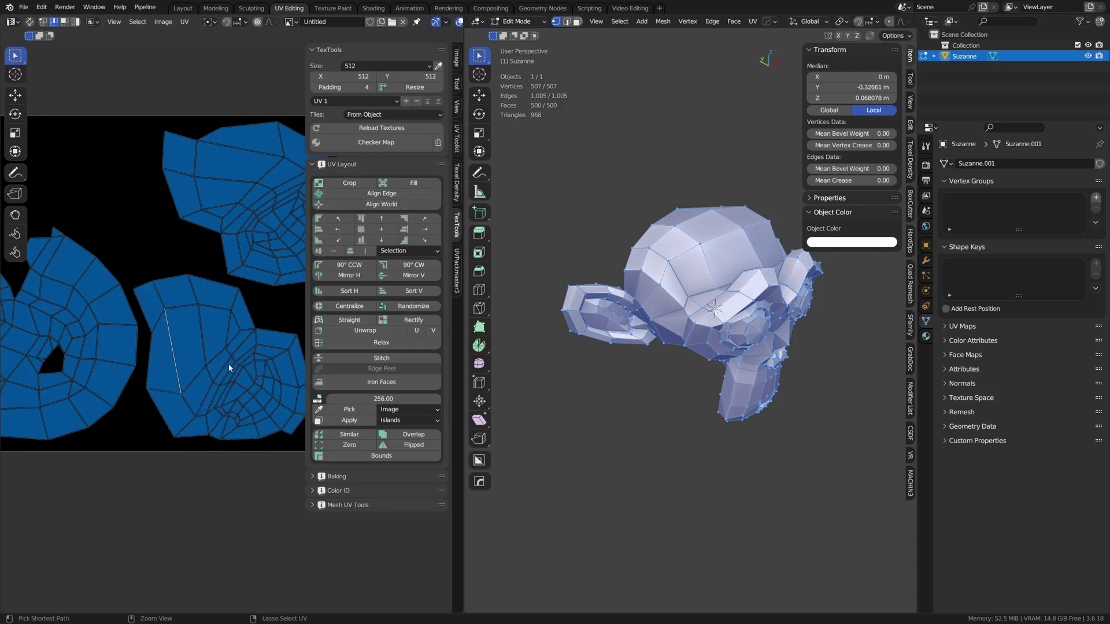
{"action": "scroll", "coordinate": [186, 364], "scroll_direction": "down", "scroll_amount": 3}
{"action": "middle_click_drag", "start_coordinate": [220, 300], "coordinate": [264, 365]}
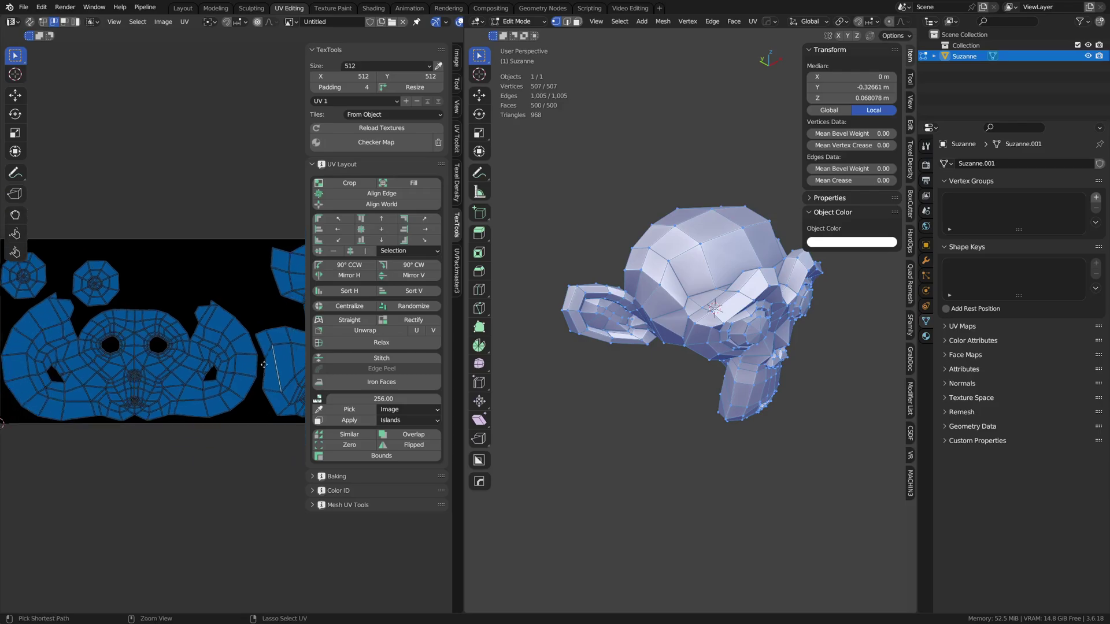
{"action": "scroll", "coordinate": [264, 365], "scroll_direction": "down", "scroll_amount": 2}
{"action": "key", "text": "n"}
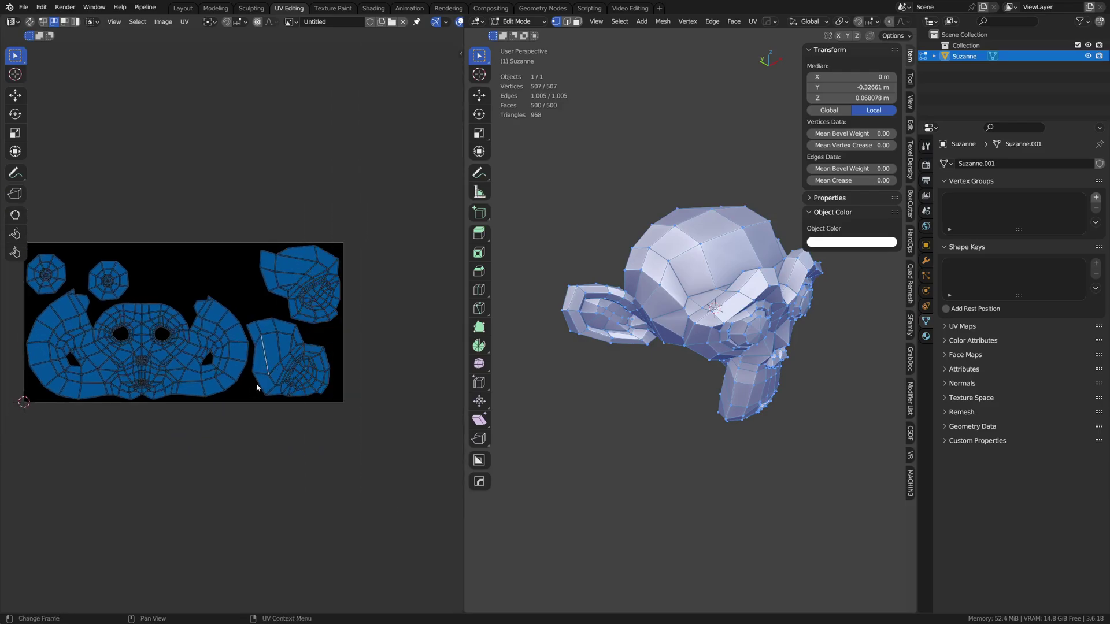
{"action": "scroll", "coordinate": [268, 372], "scroll_direction": "up", "scroll_amount": 2}
{"action": "middle_click_drag", "start_coordinate": [279, 324], "coordinate": [316, 351]}
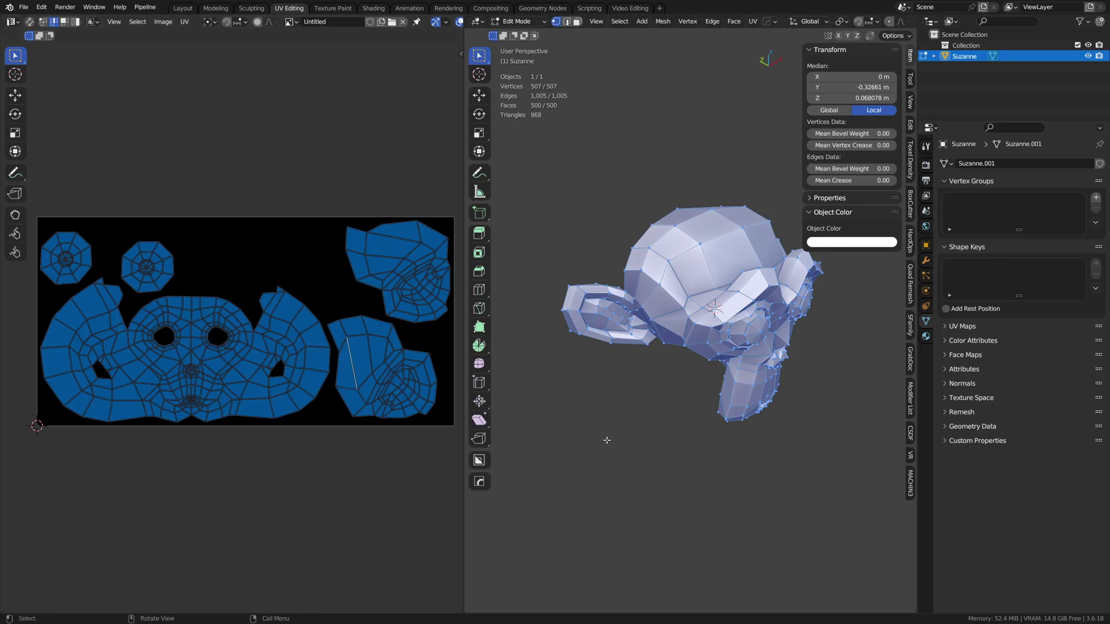
{"action": "key", "text": "alt+a"}
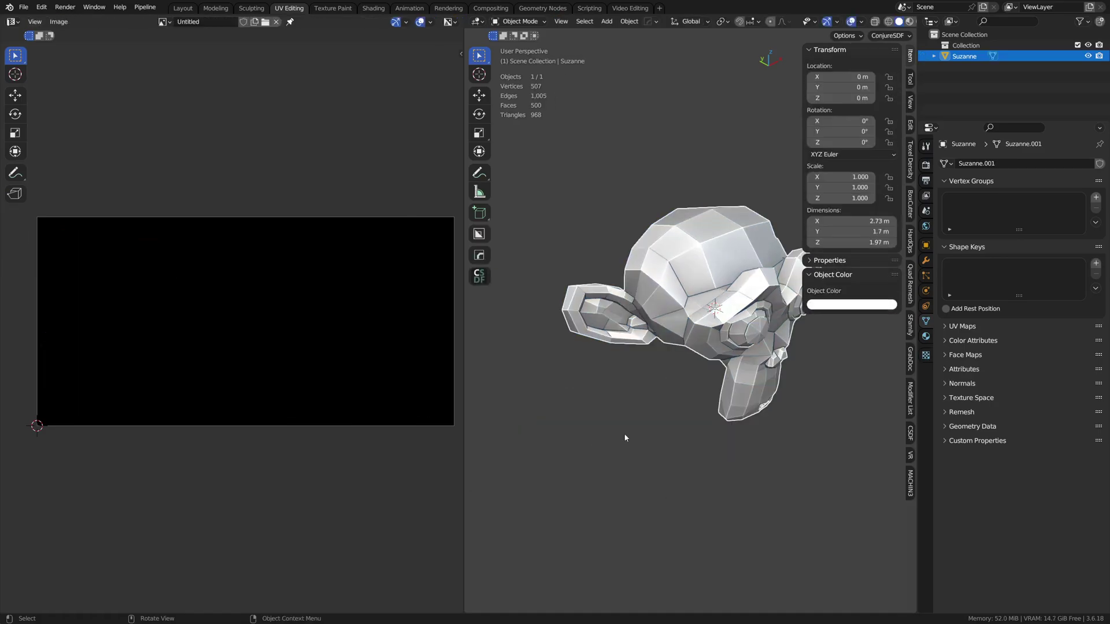
{"action": "key", "text": "a"}
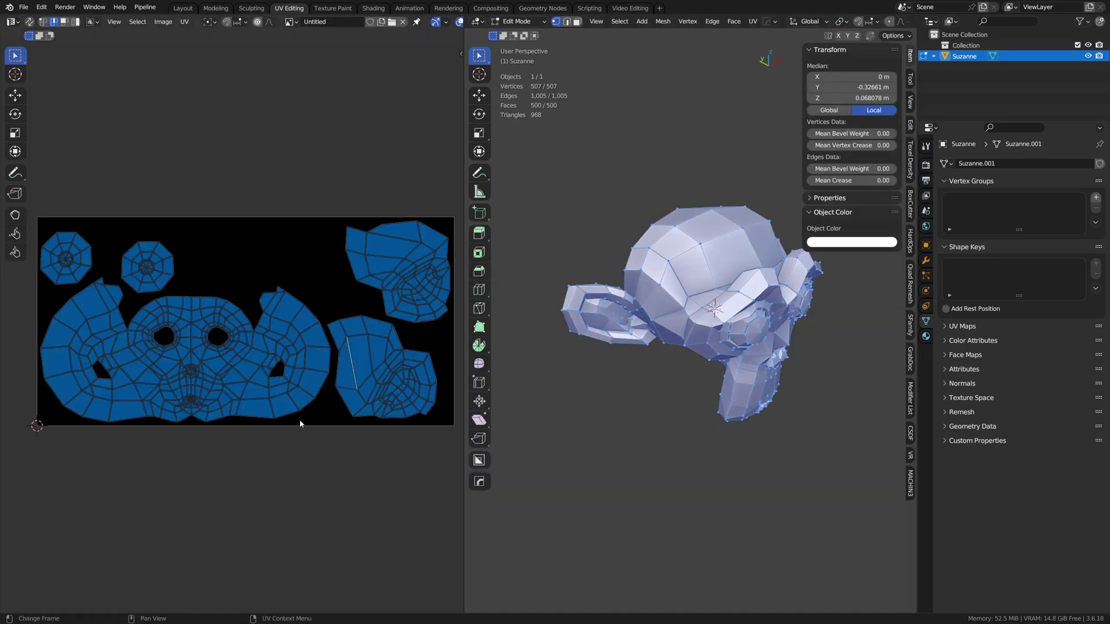